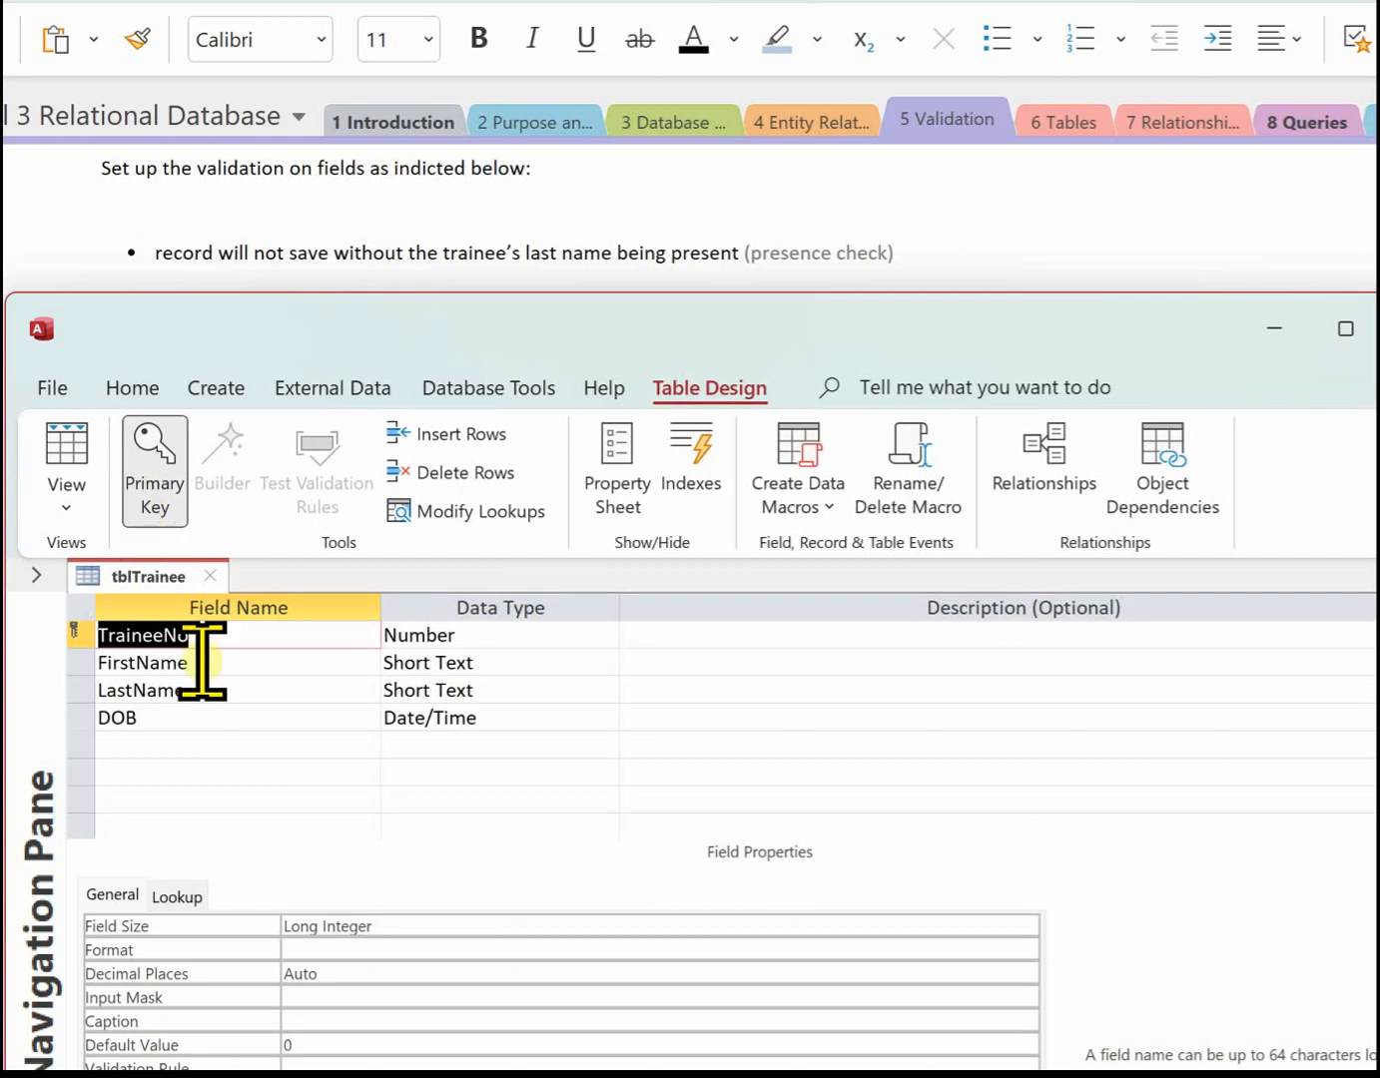
- Give the LastName field in tblTrainee the validation rule Is Not Null and the validation text "Last name must be present"
click(501, 691)
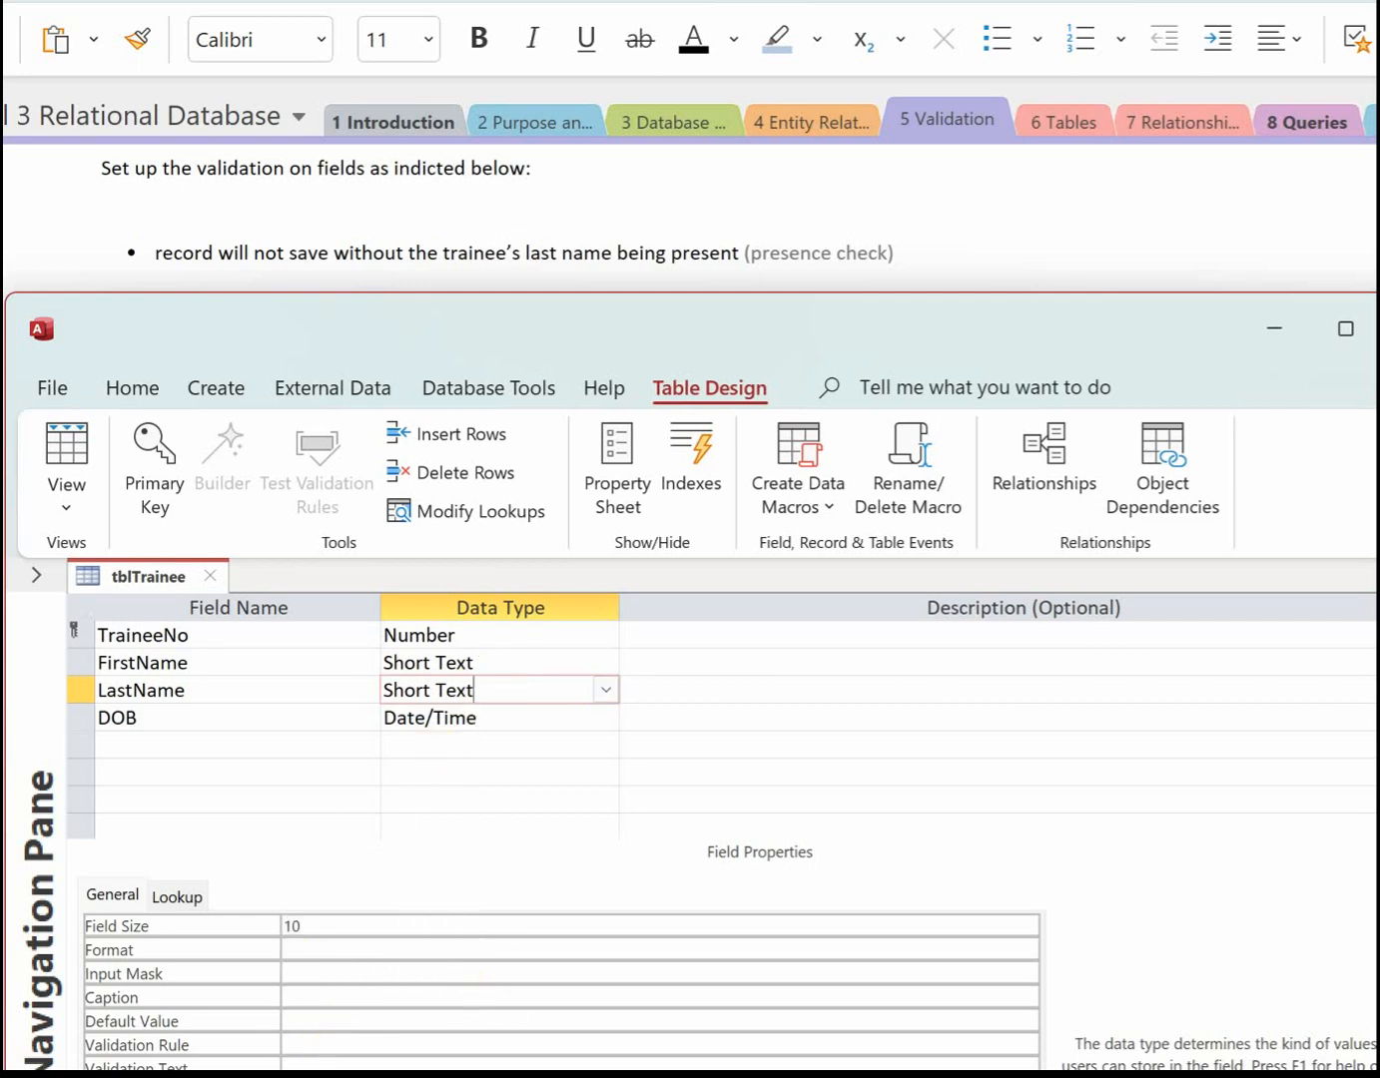
drag(640, 1077, 639, 988)
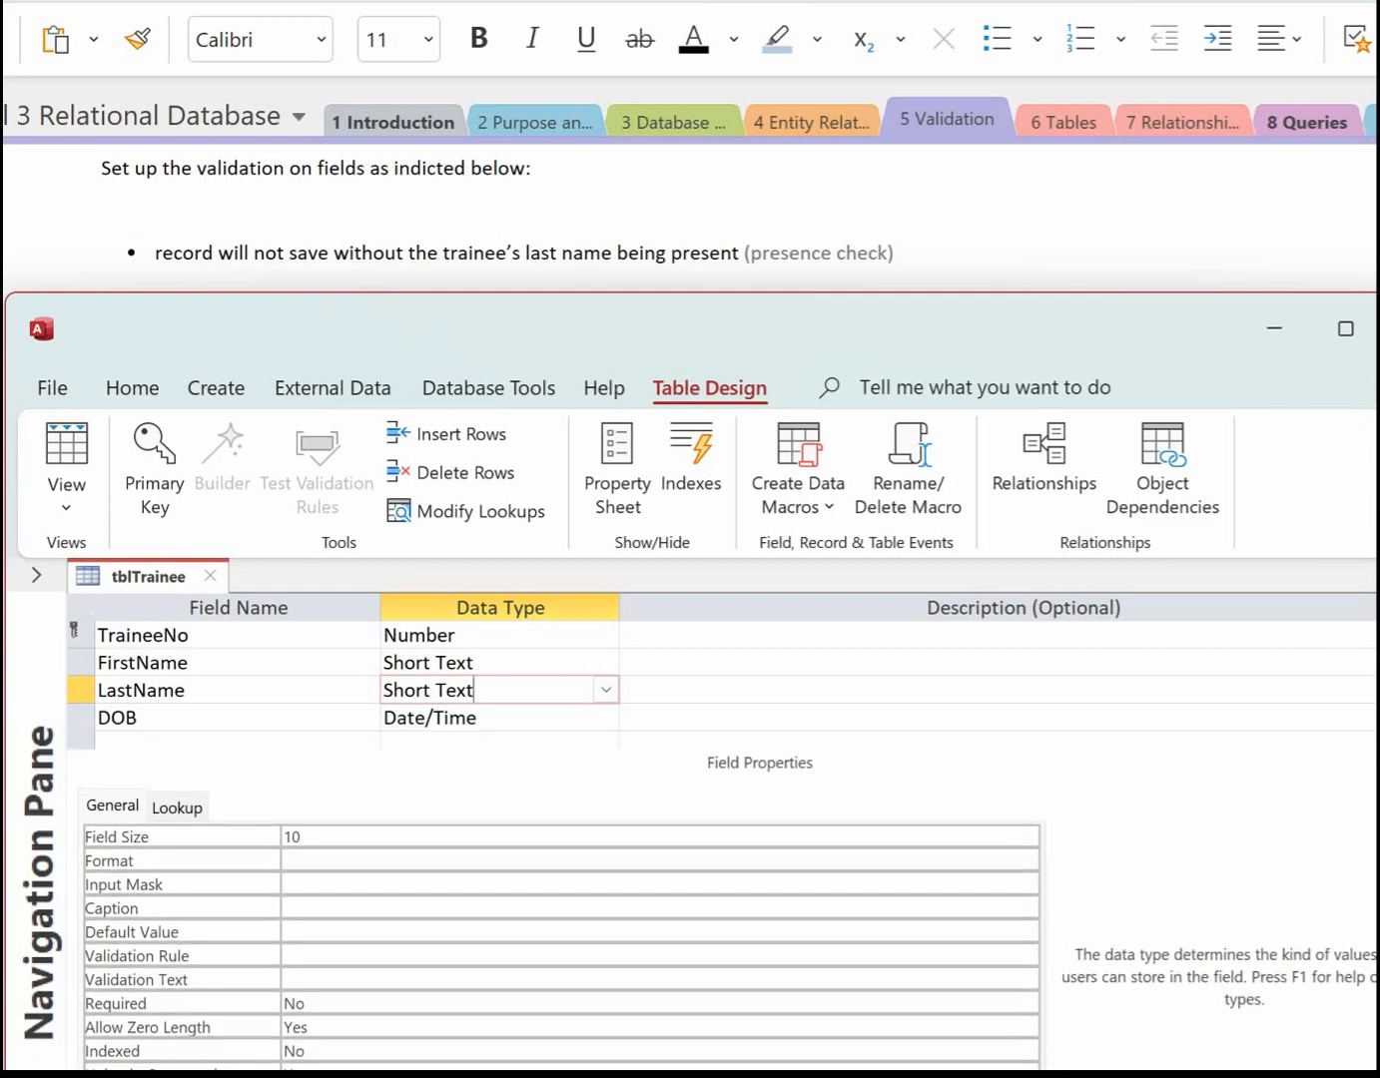
click(303, 955)
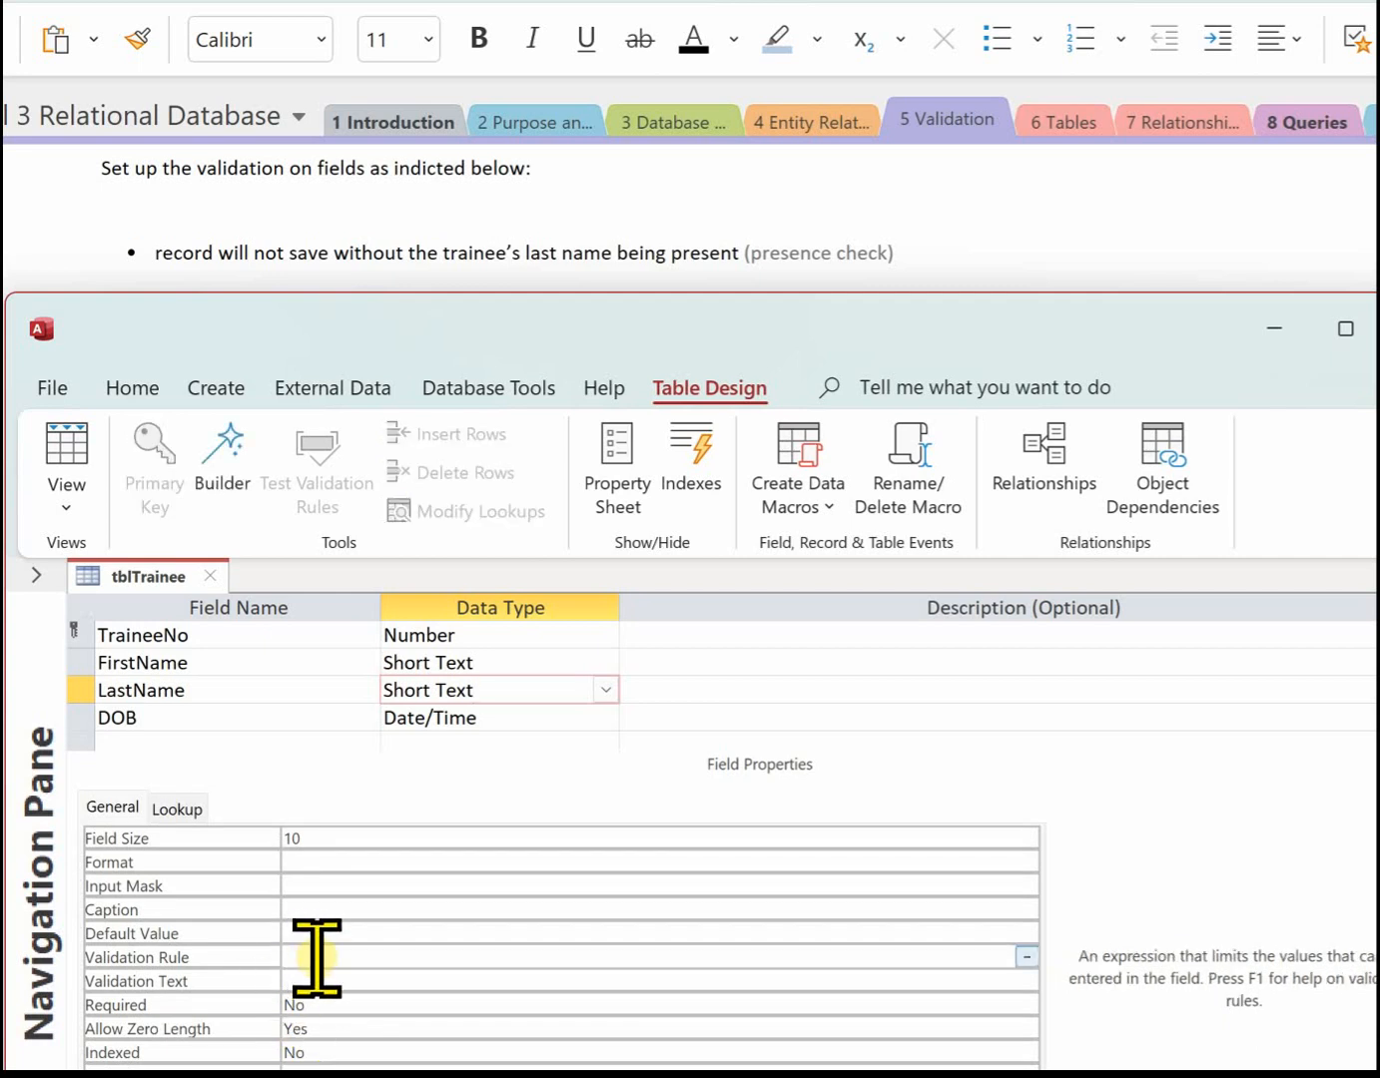
text(is not null)
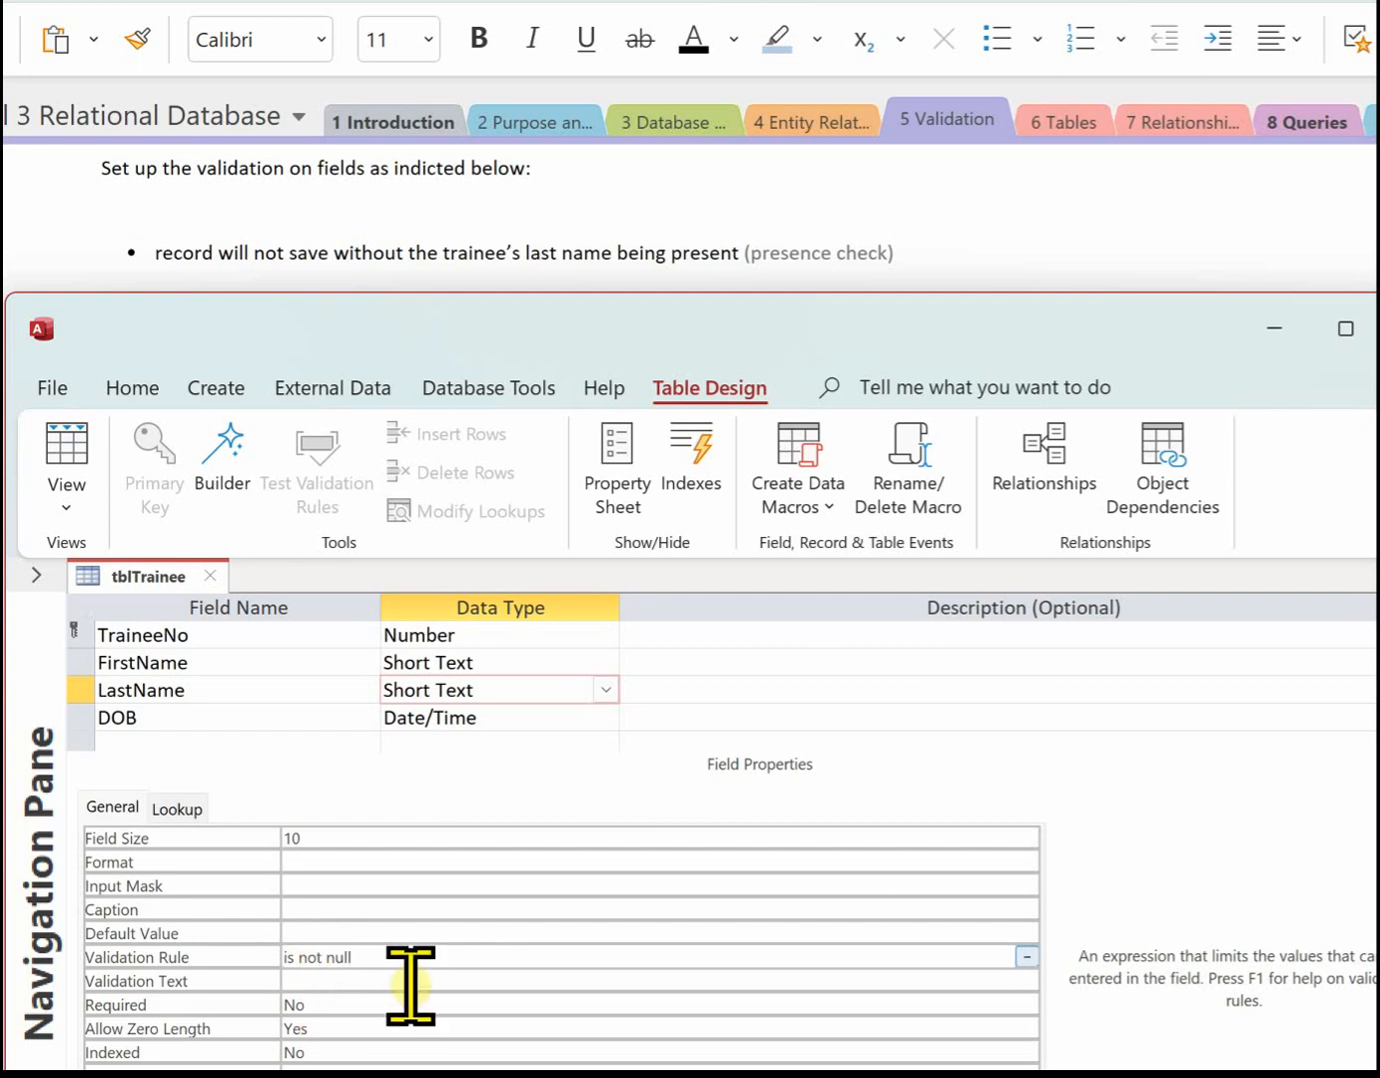
click(355, 985)
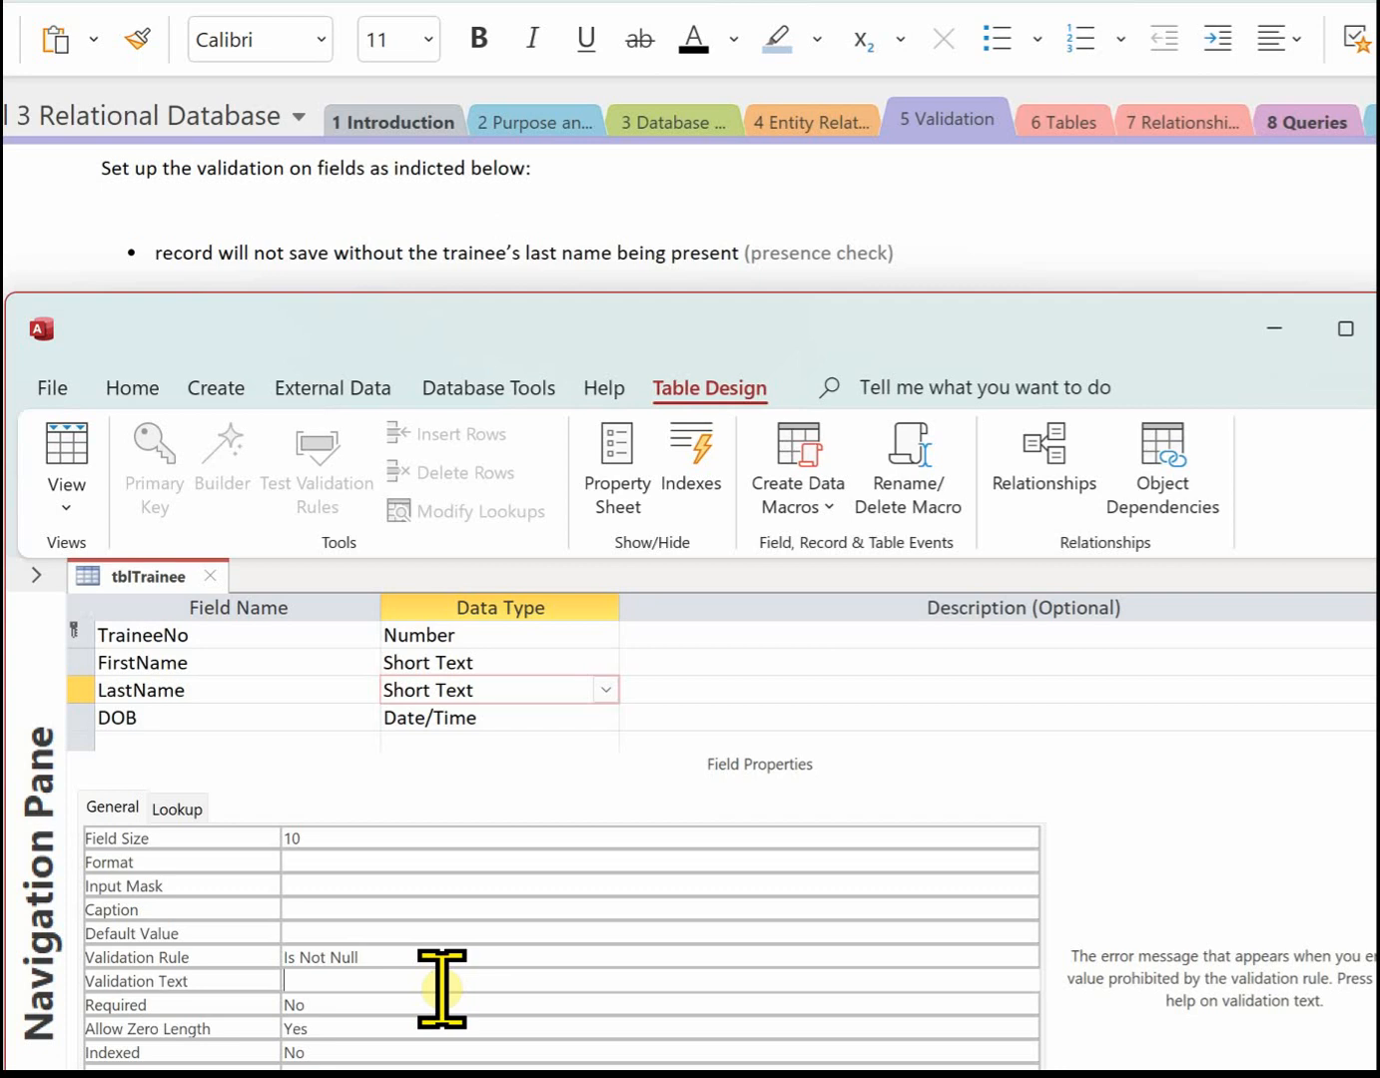
text(Last name must be present)
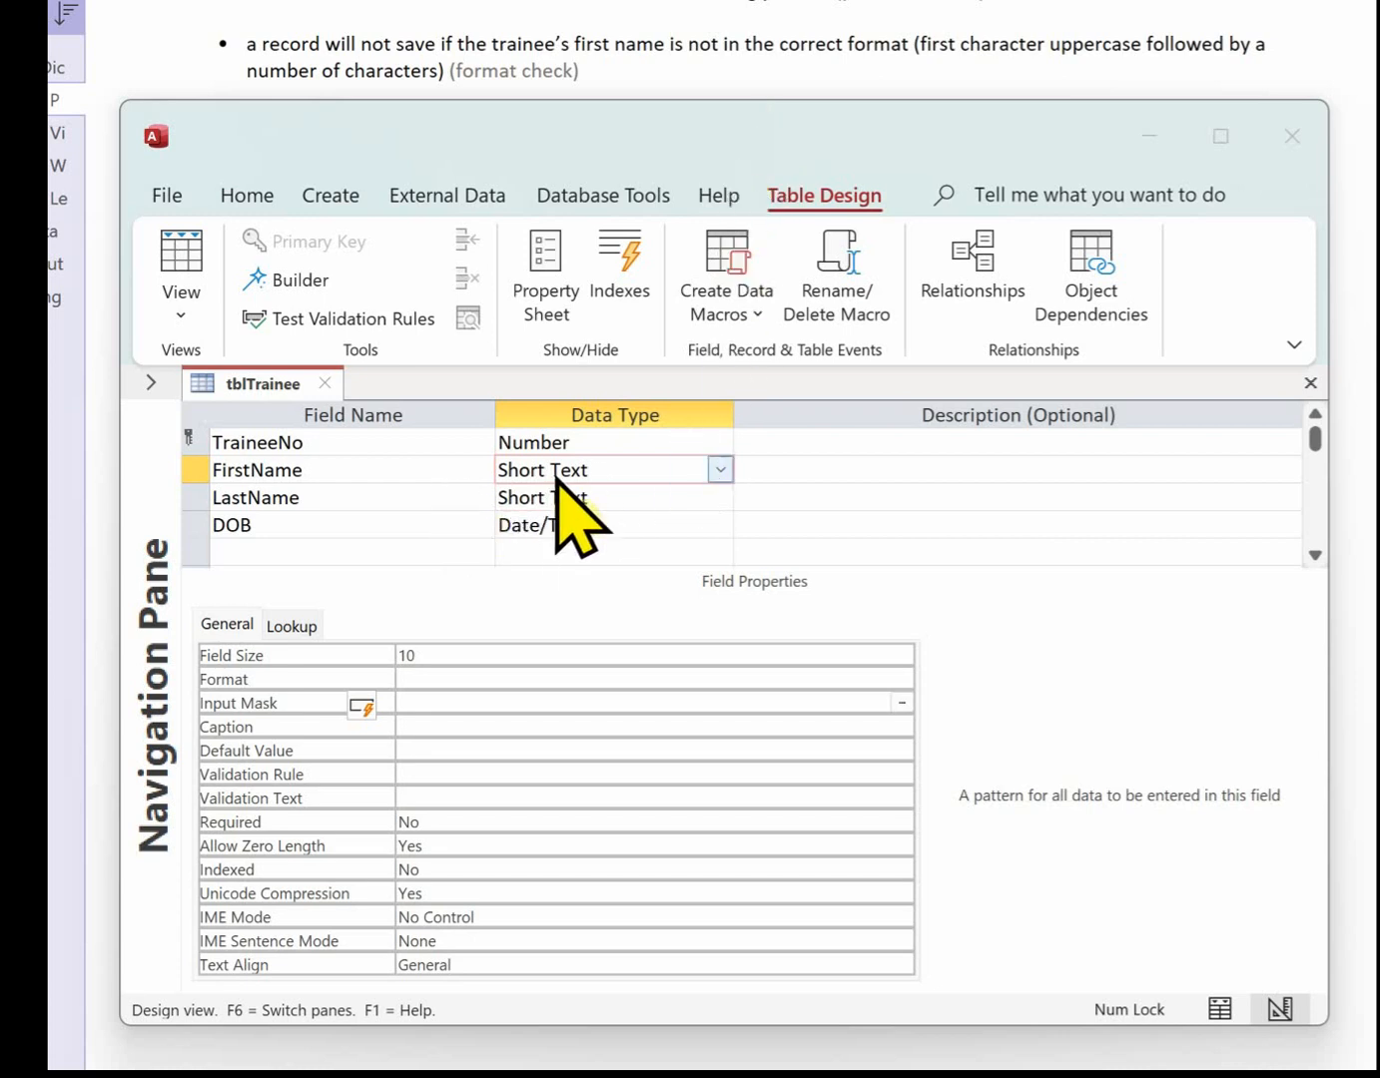
- Set the FirstName field's input mask to >L<????????? in tblTrainee
click(440, 701)
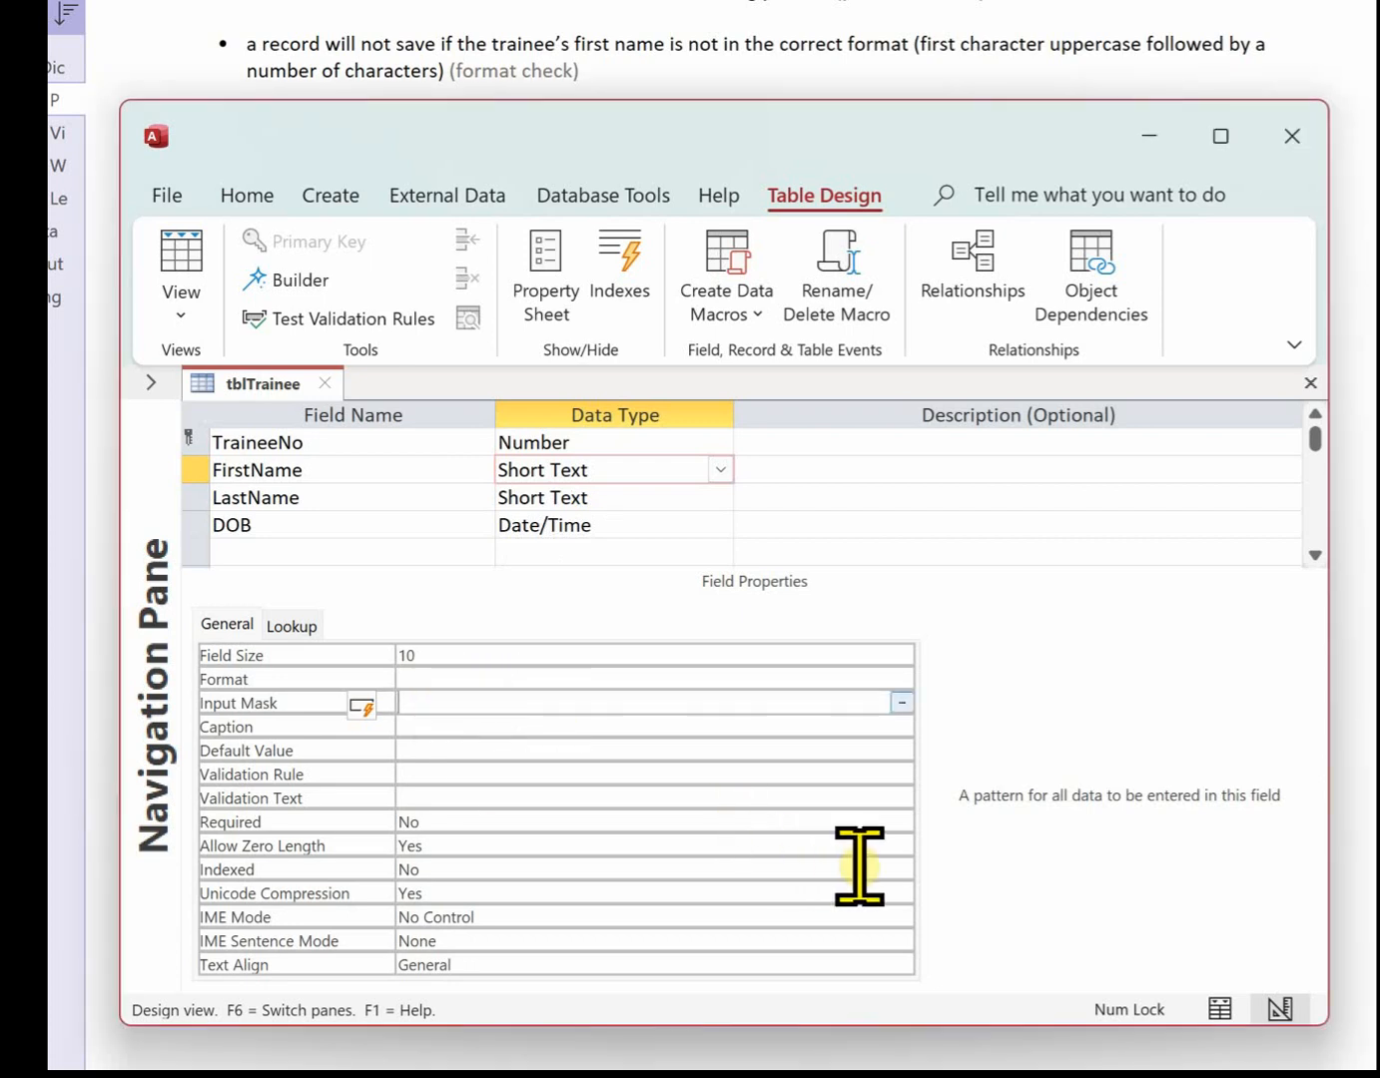
text(>)
text(L)
text(<)
text(?????????)
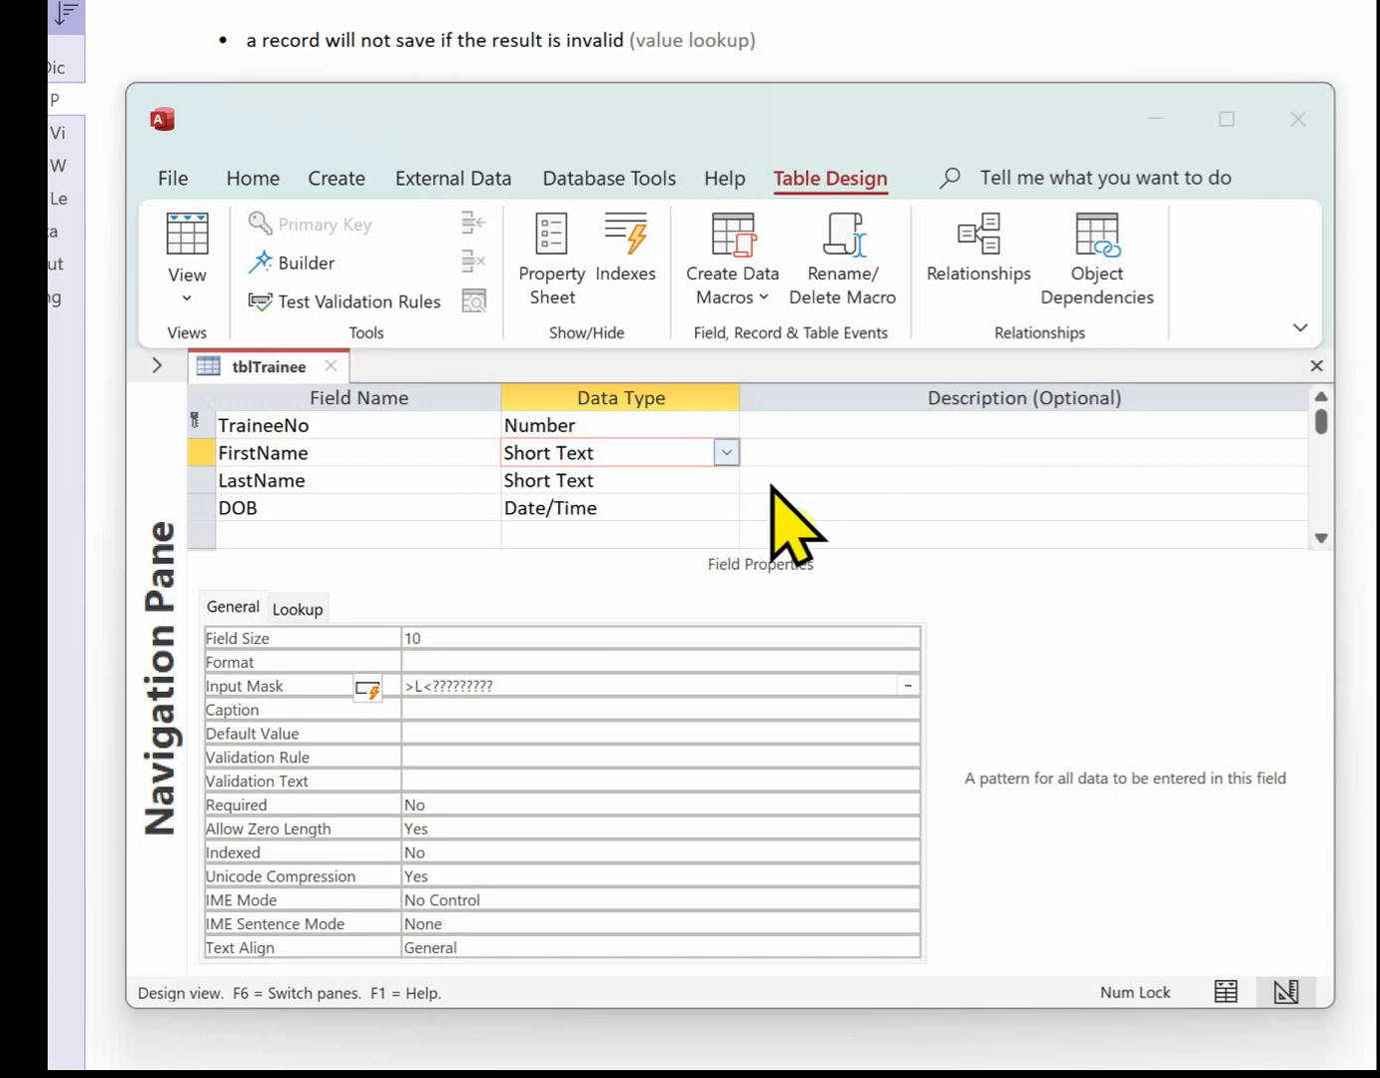
- Open the tblTraineeModule table and switch it to Design view
click(158, 367)
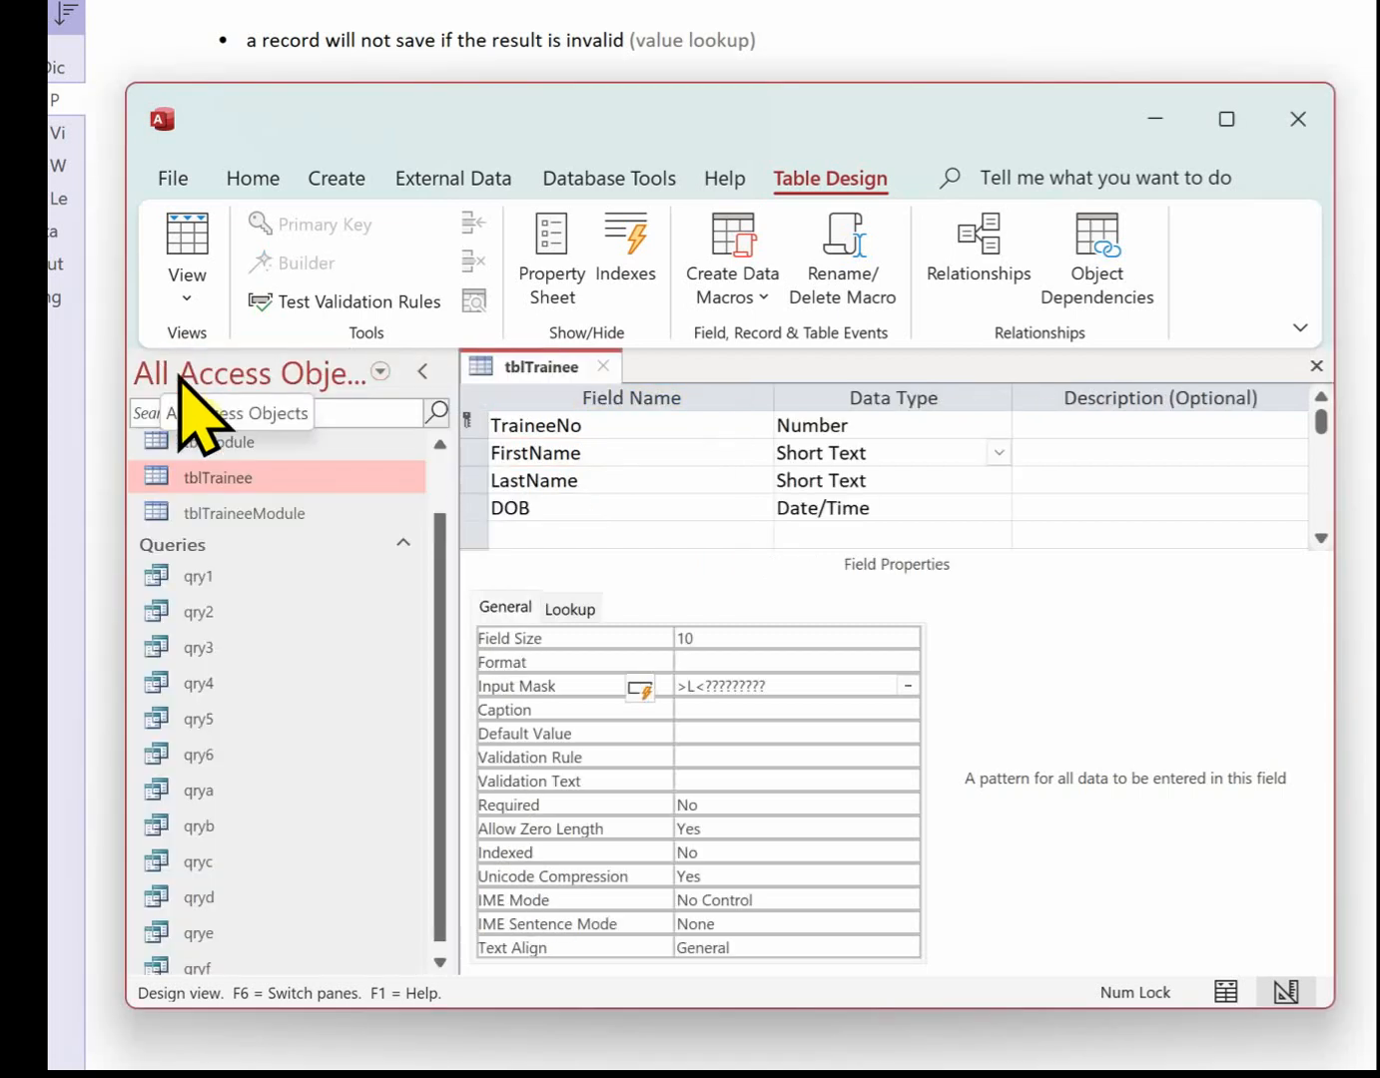
double_click(237, 514)
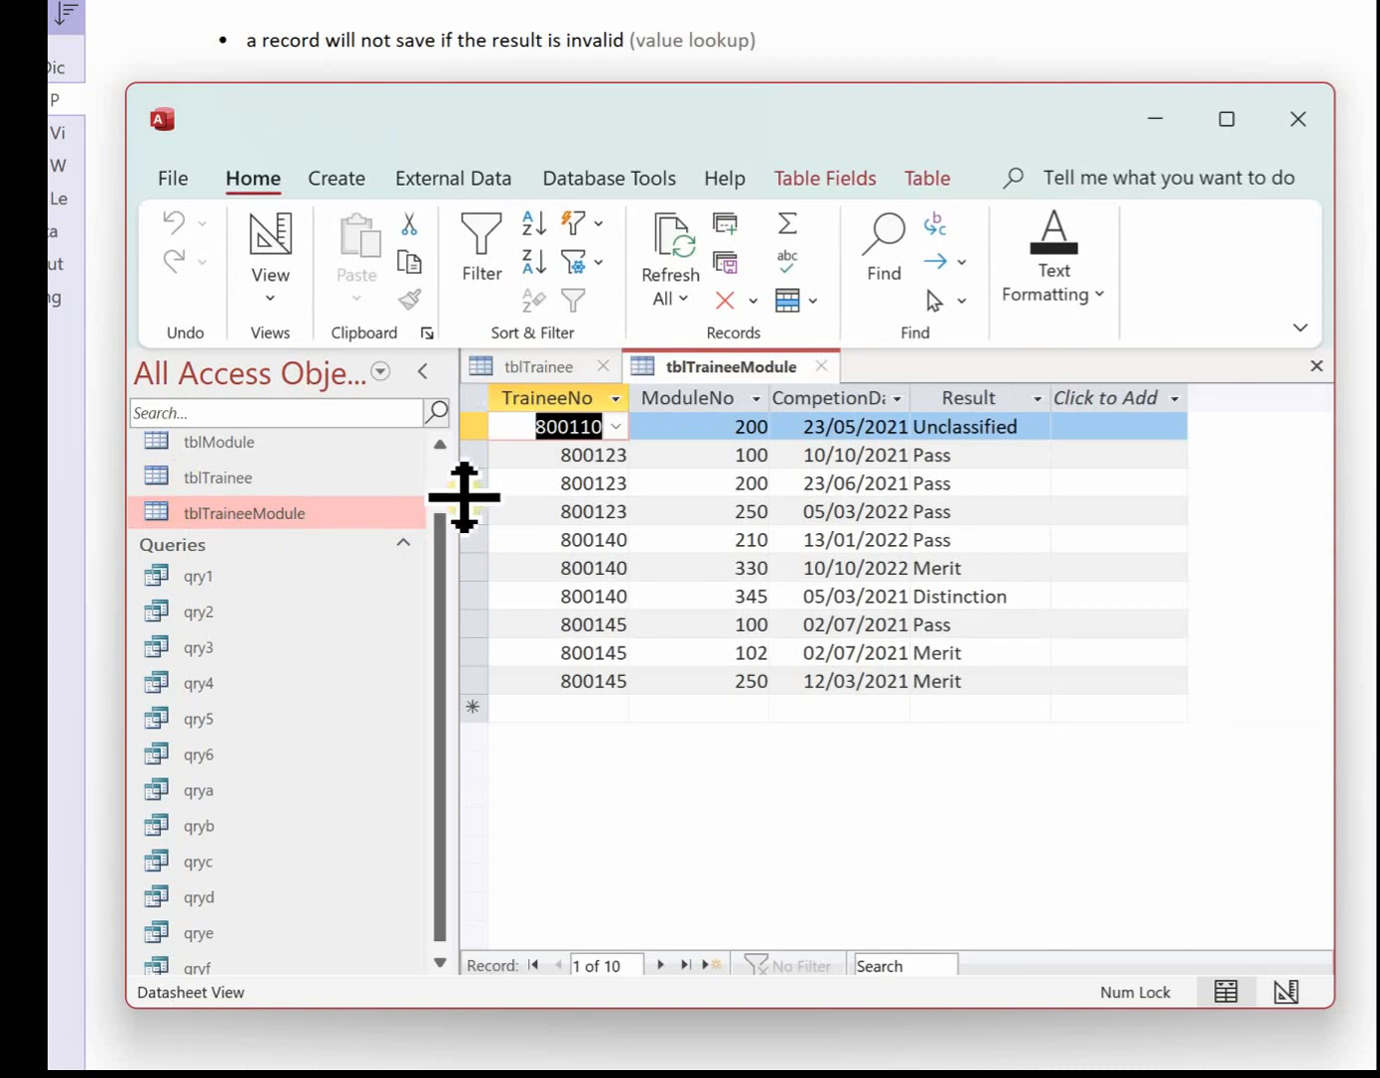
drag(475, 482, 165, 469)
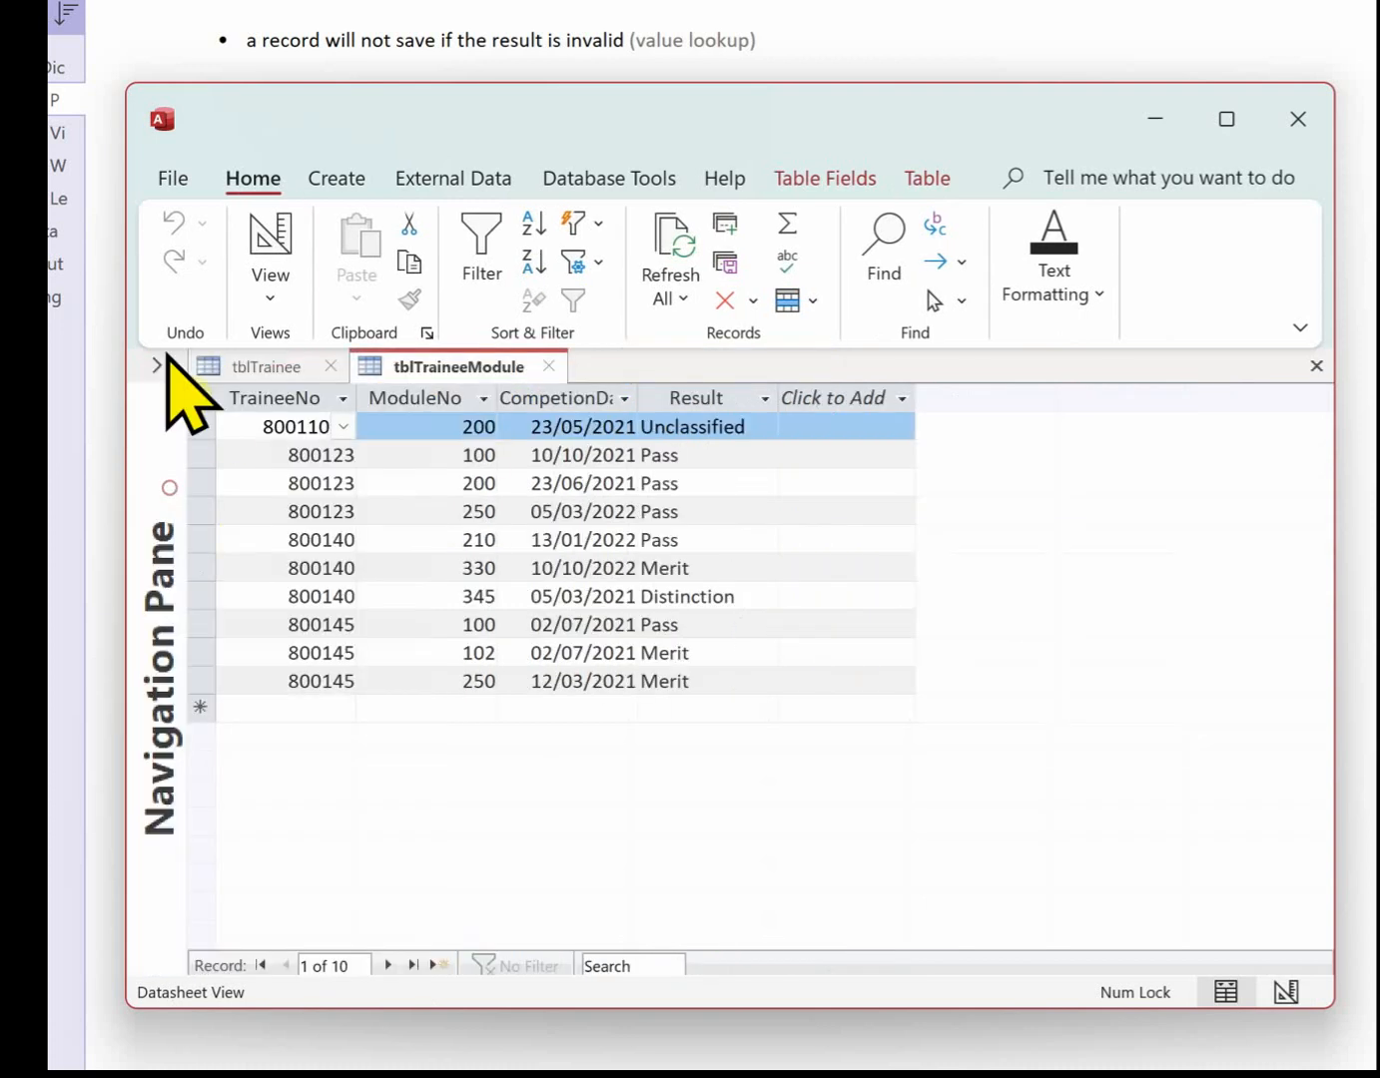
click(264, 248)
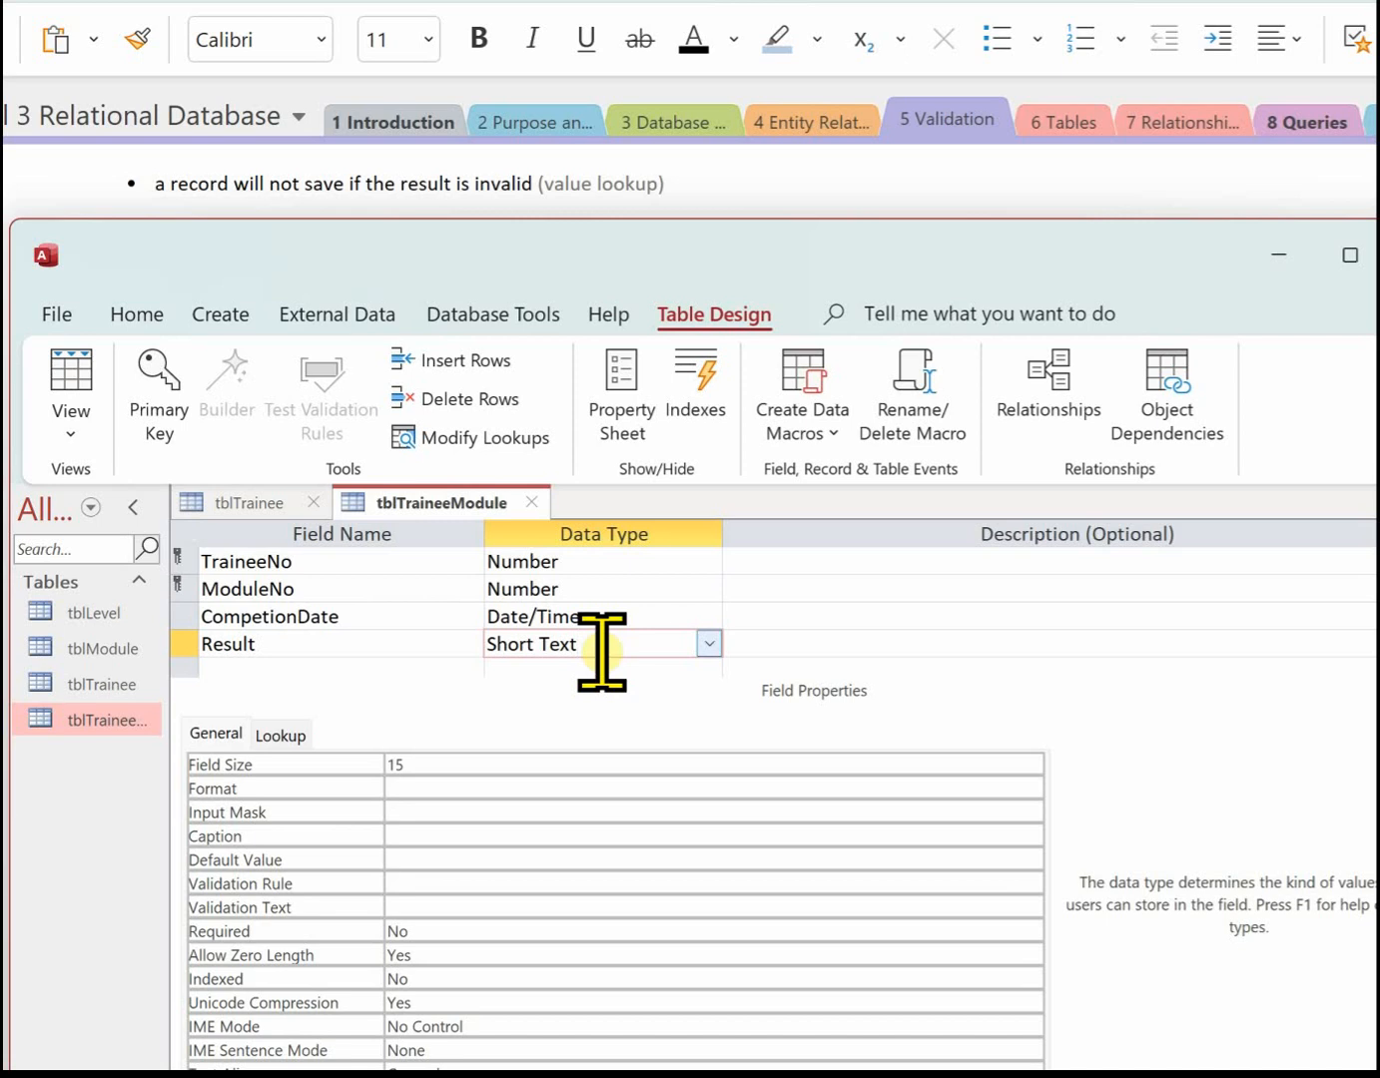
- Start the Lookup Wizard for the Result field and choose to type in the lookup values
click(709, 643)
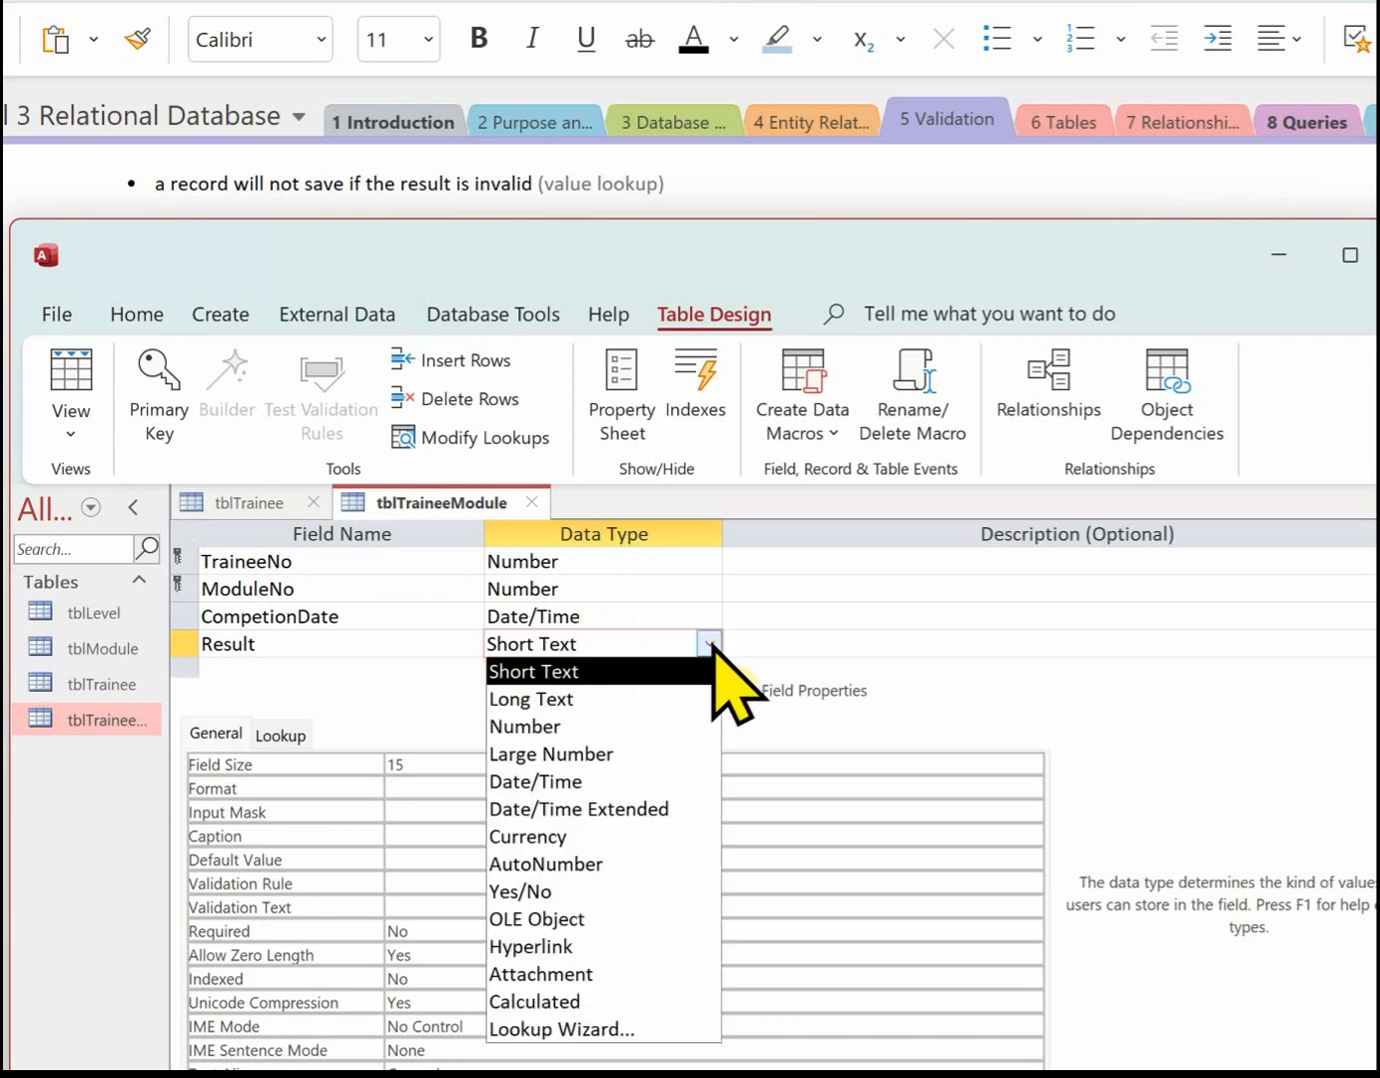
click(576, 1034)
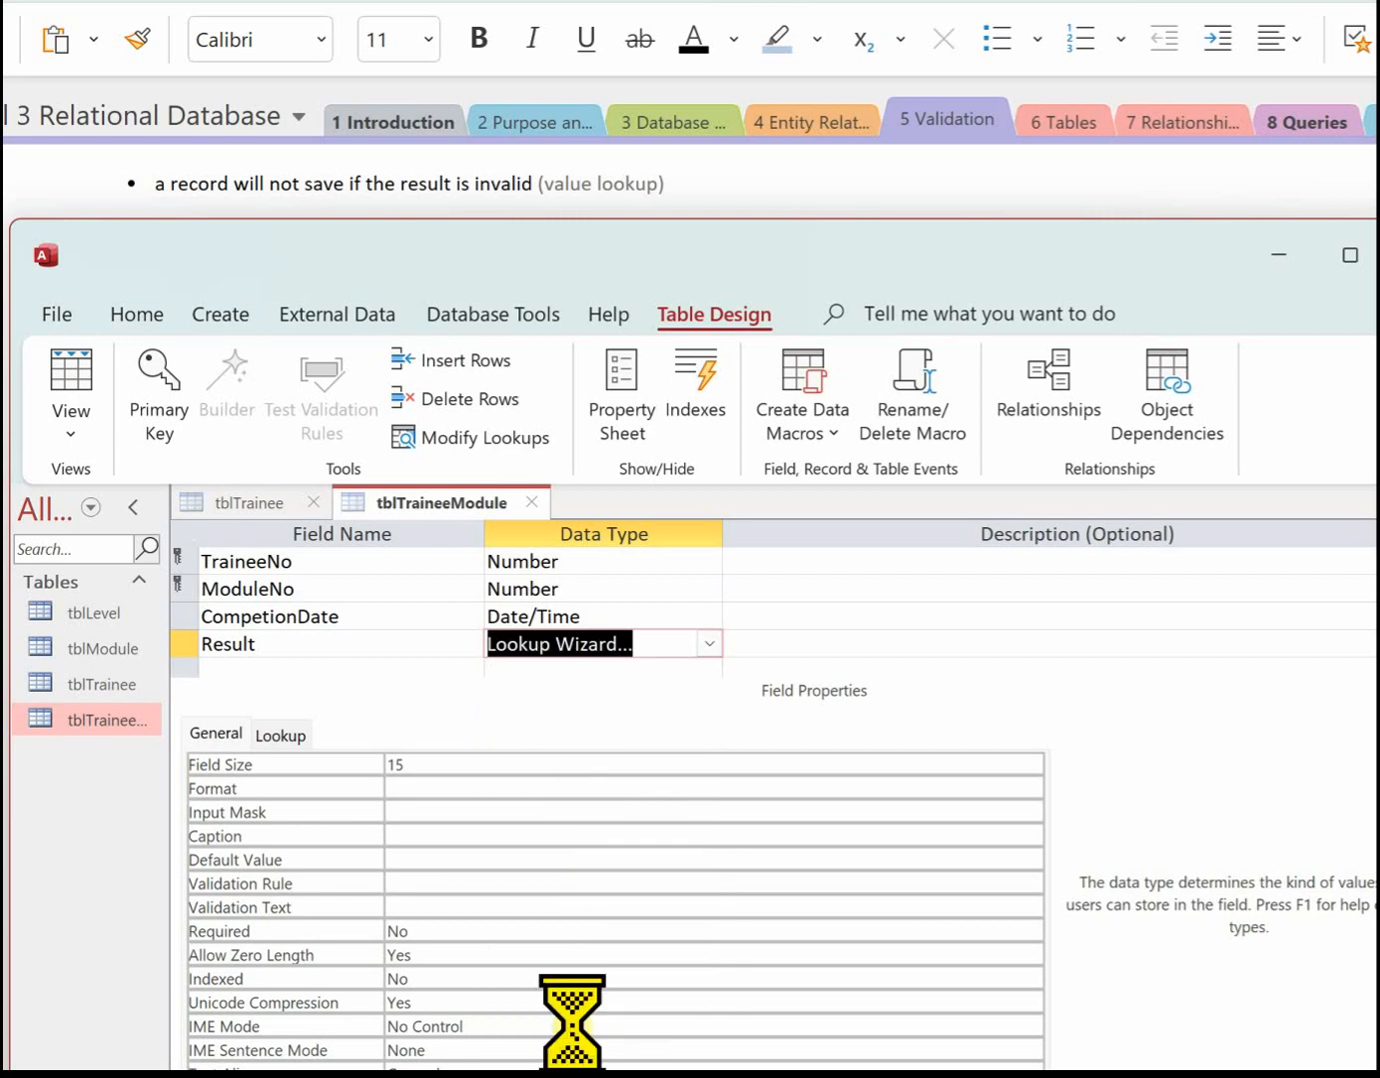
click(674, 569)
click(891, 829)
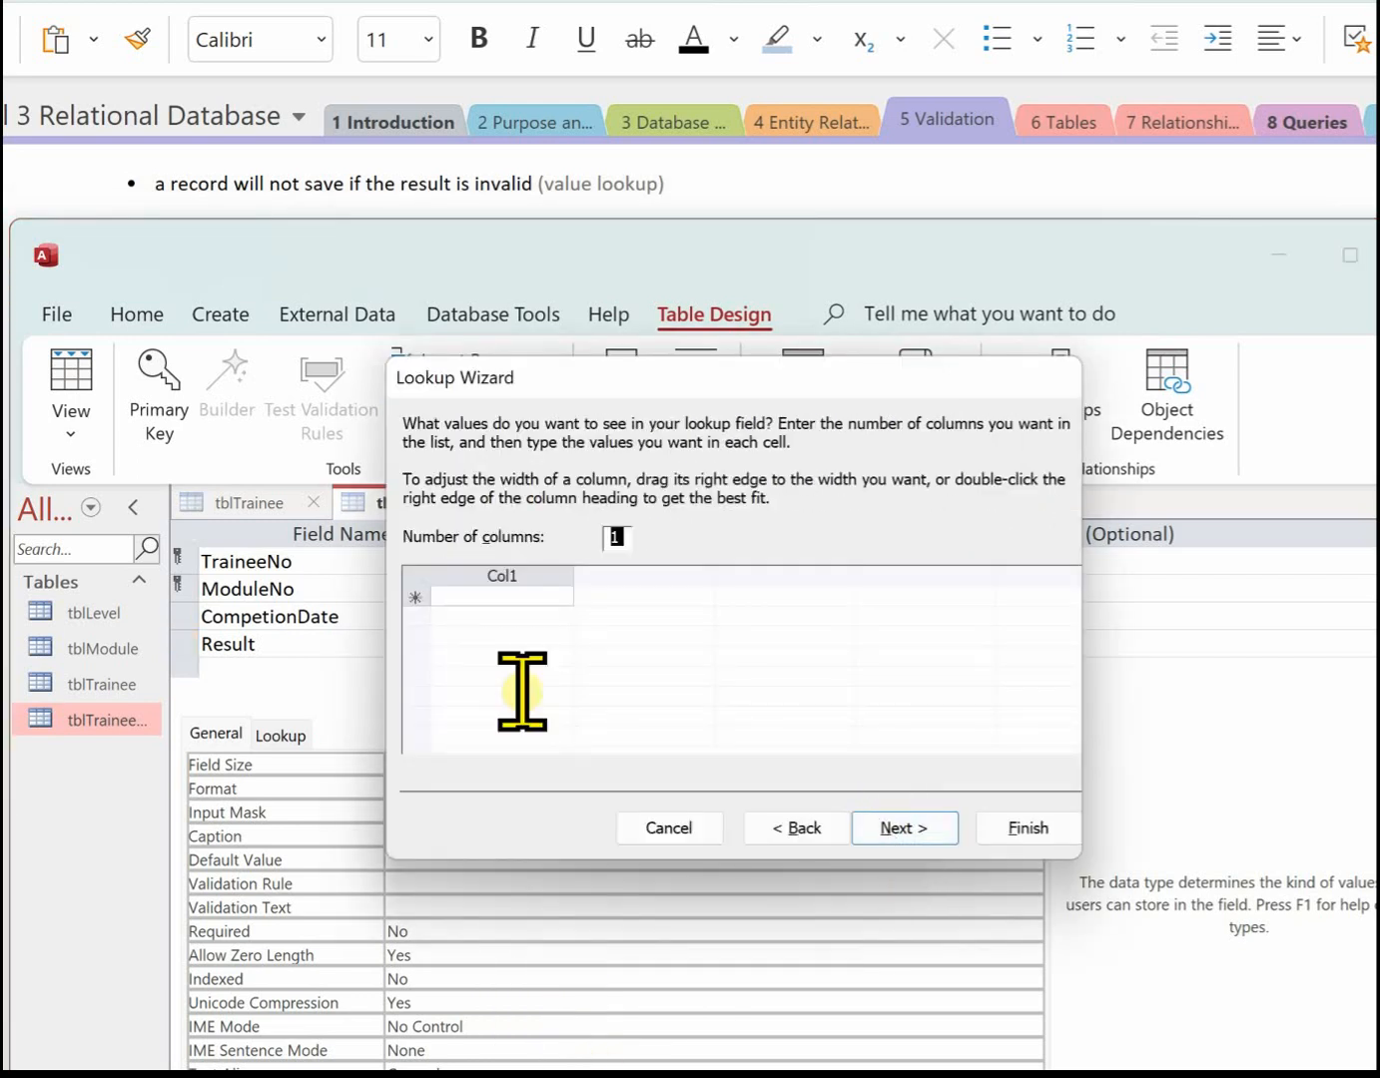
- Enter Unclassified, Pass, Merit and Distinction as the lookup values in a single column
click(463, 595)
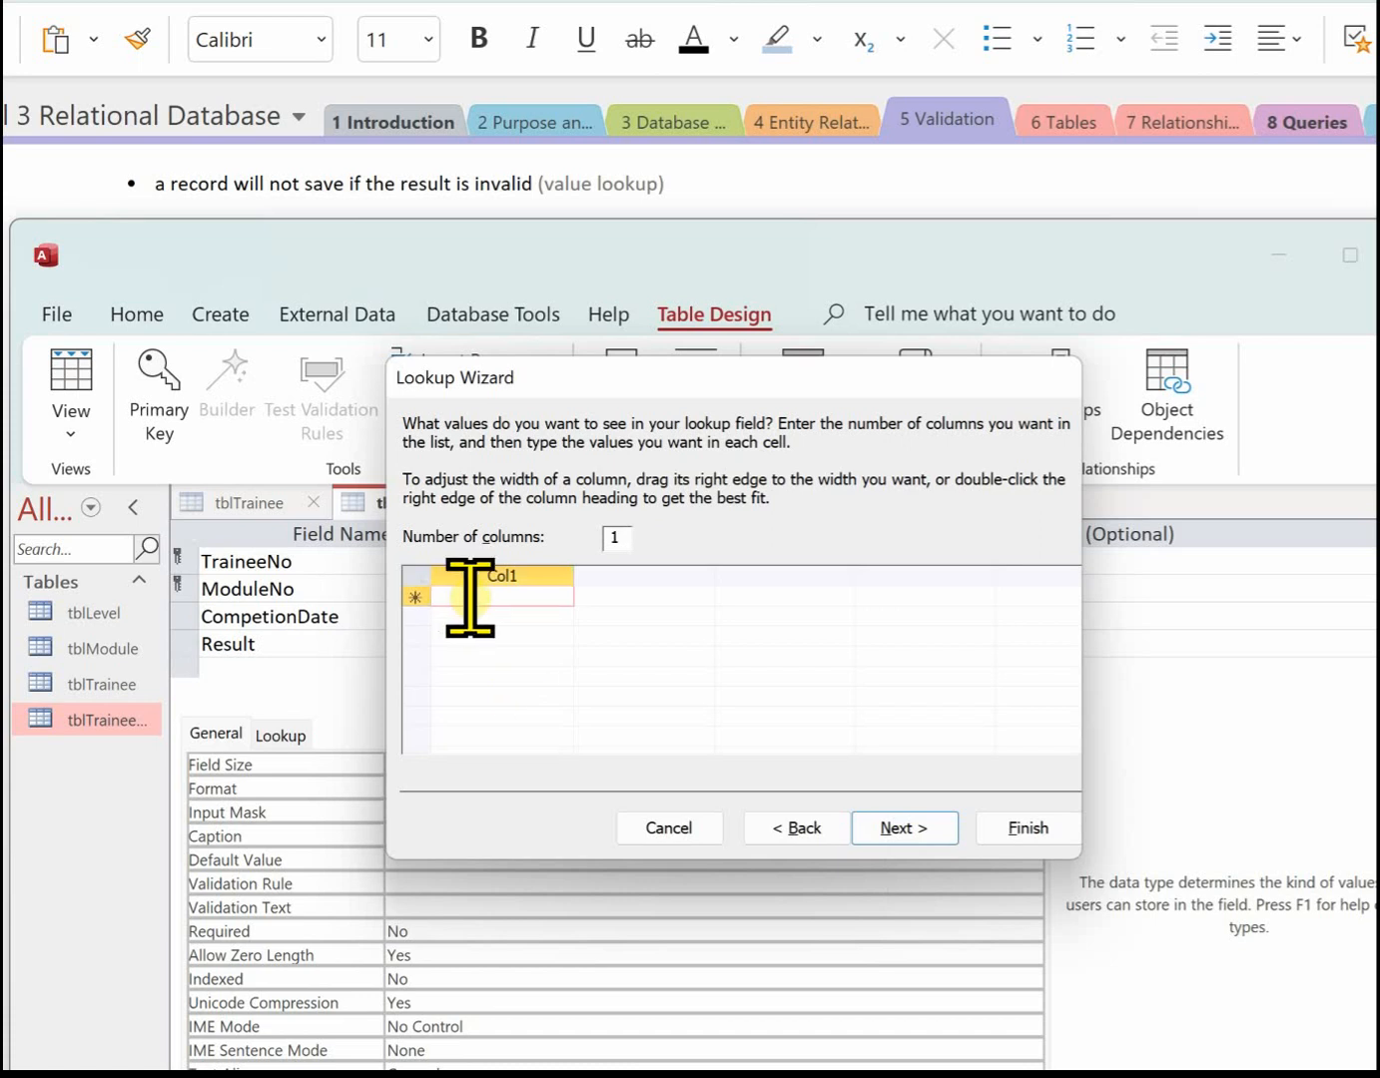
text(Uncla)
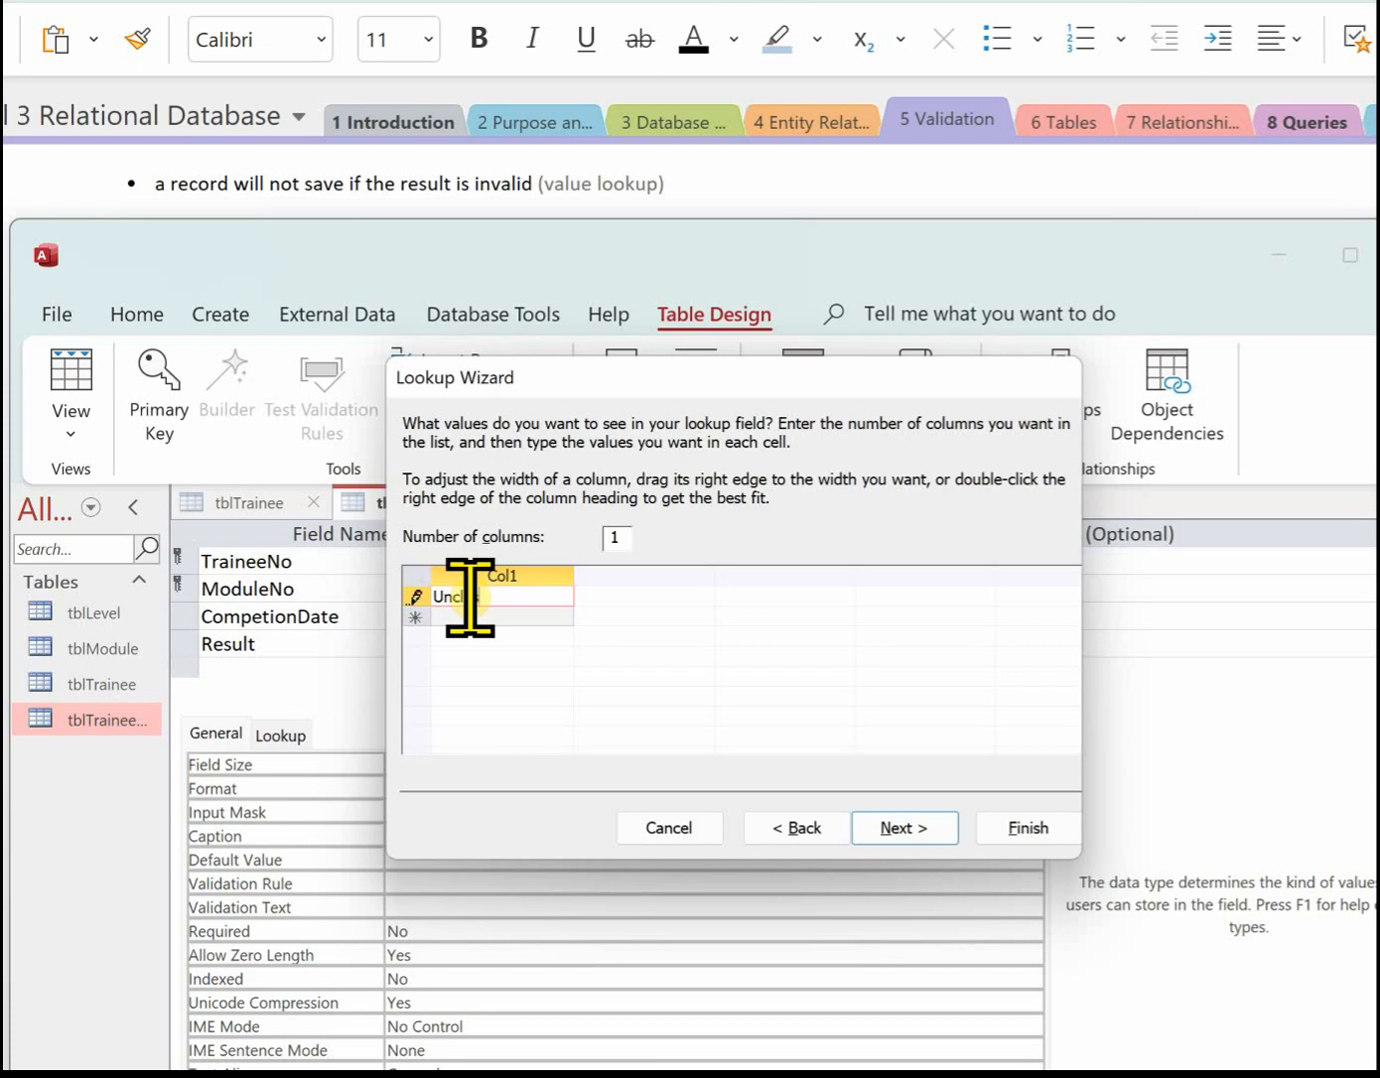
text(ssified)
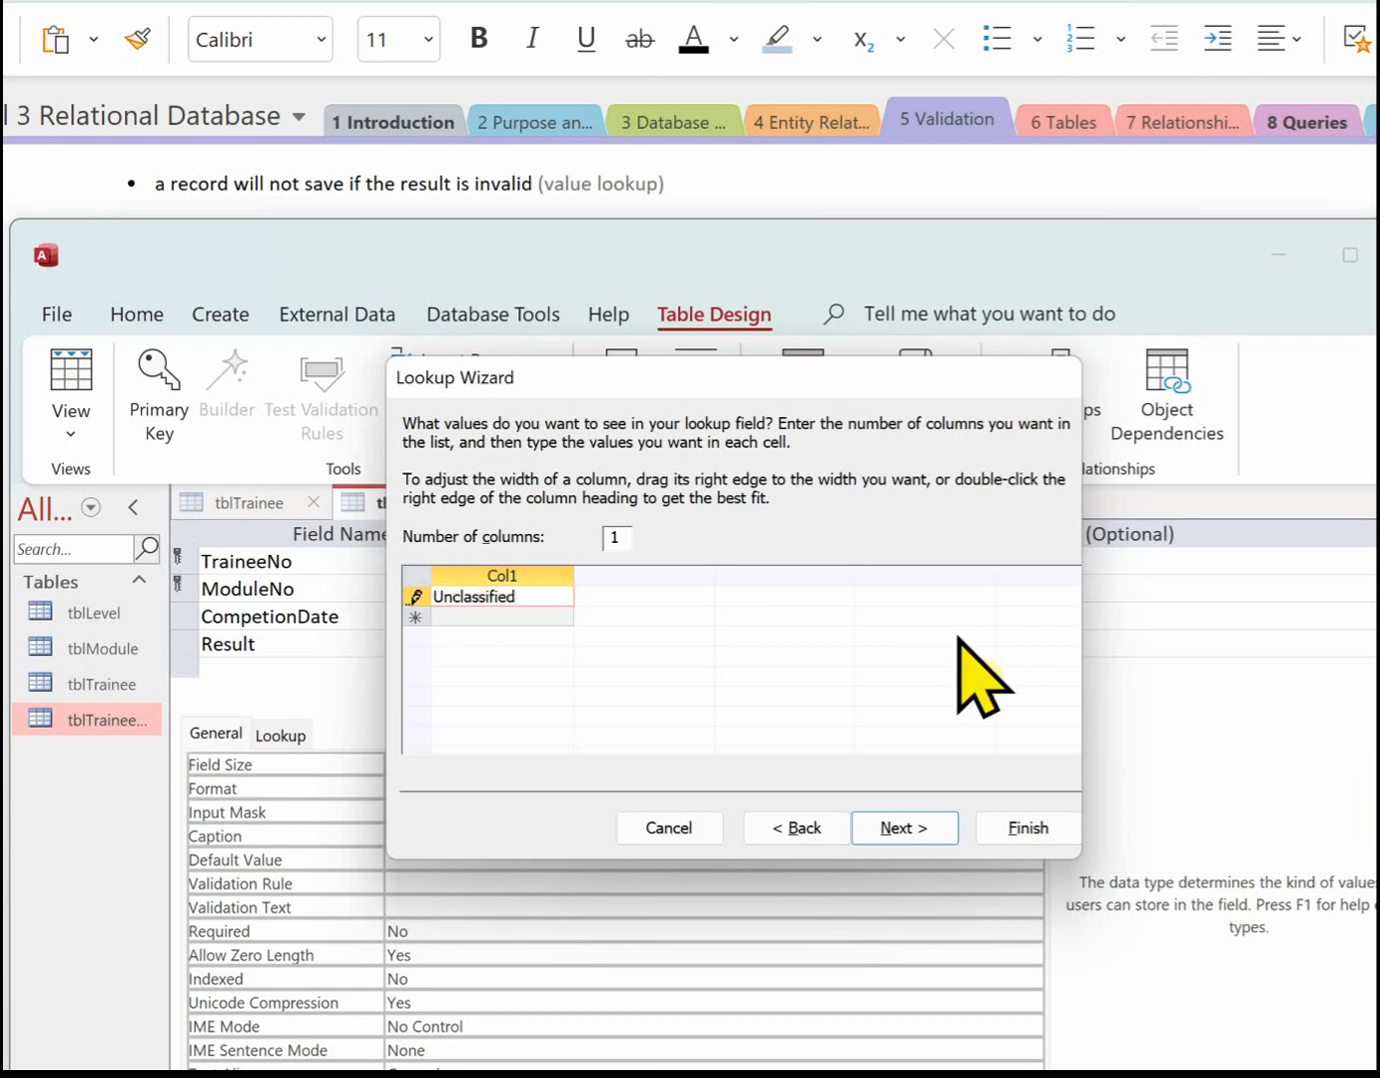
key(Tab)
text(Pass)
key(Tab)
text(Merit)
key(Tab)
text(Distinction)
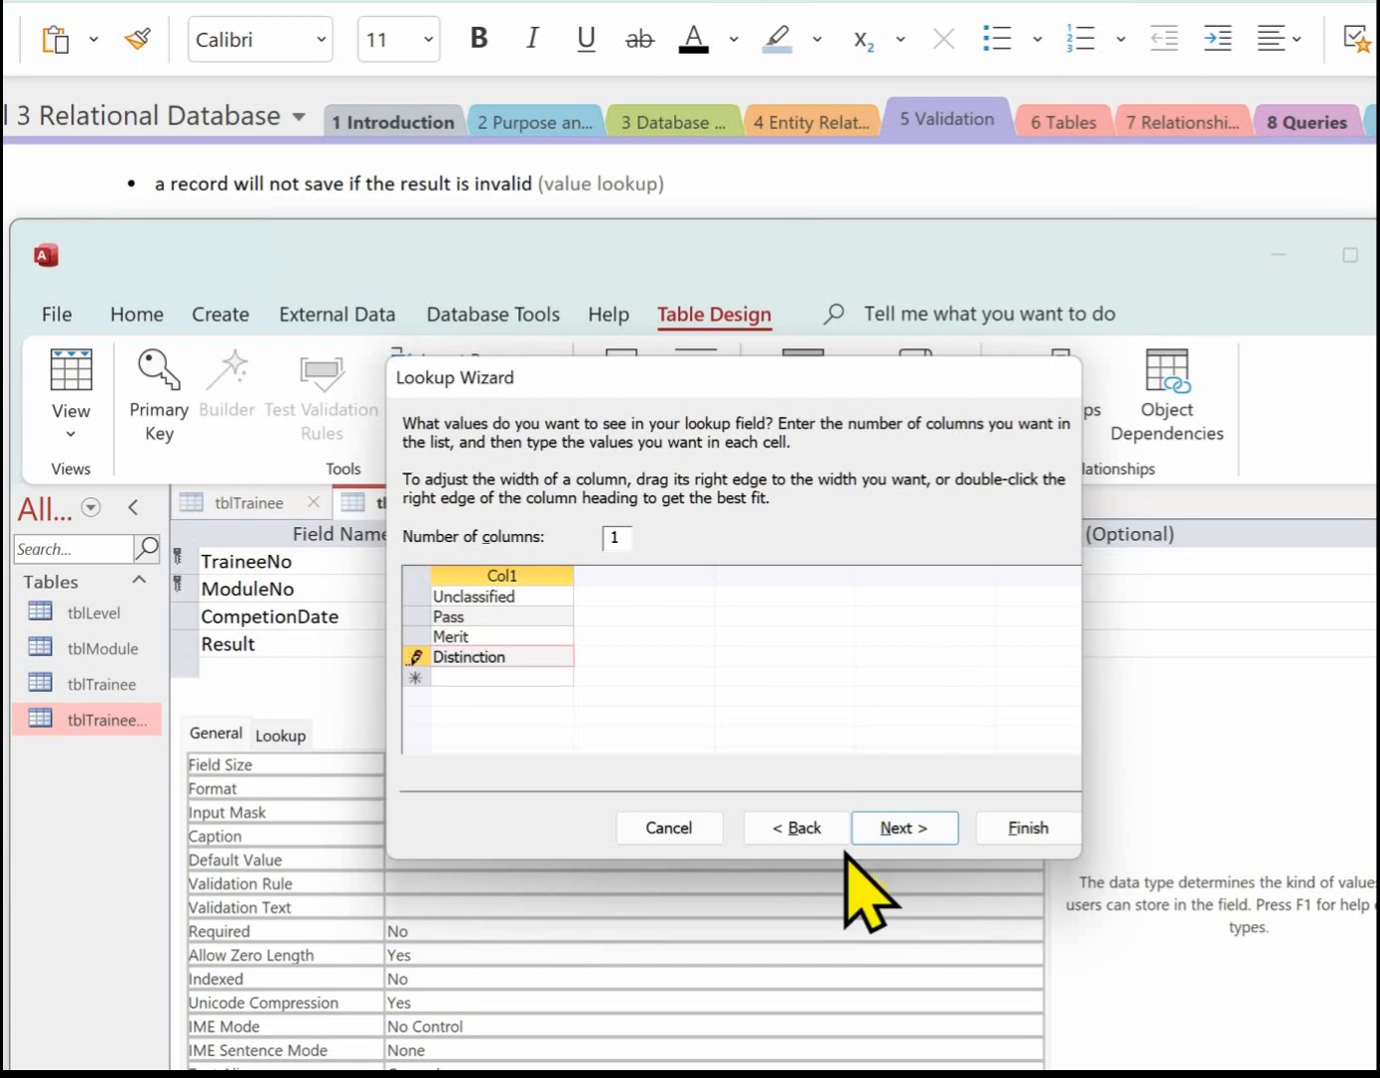
- Limit the Result lookup to its list, keep the label Result, and finish the wizard
click(886, 828)
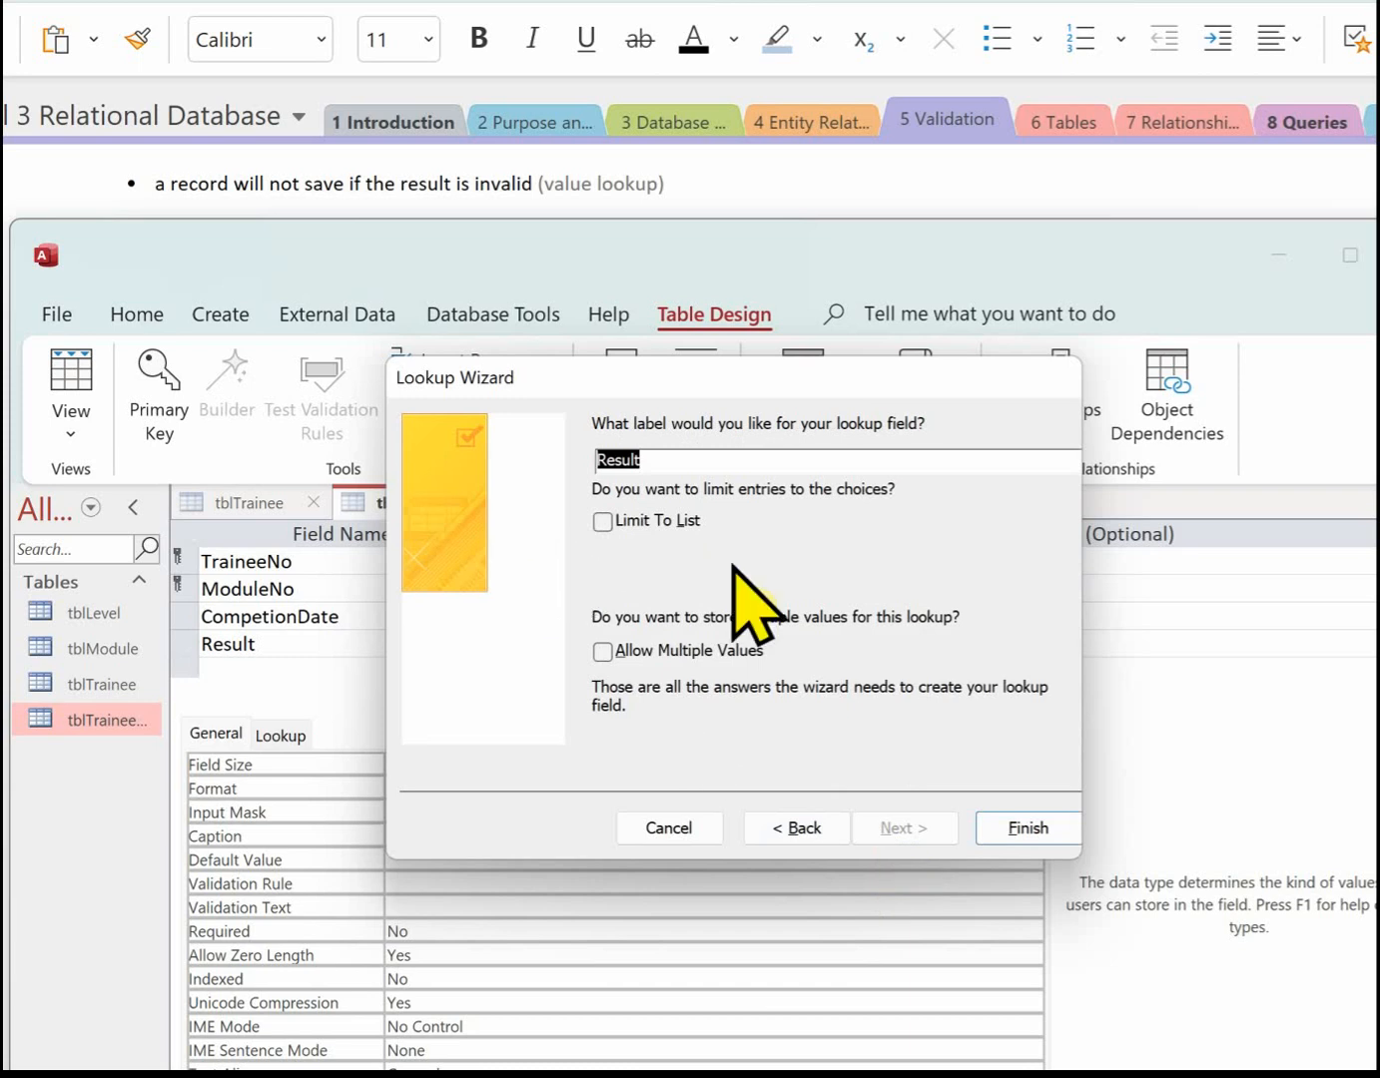
click(601, 522)
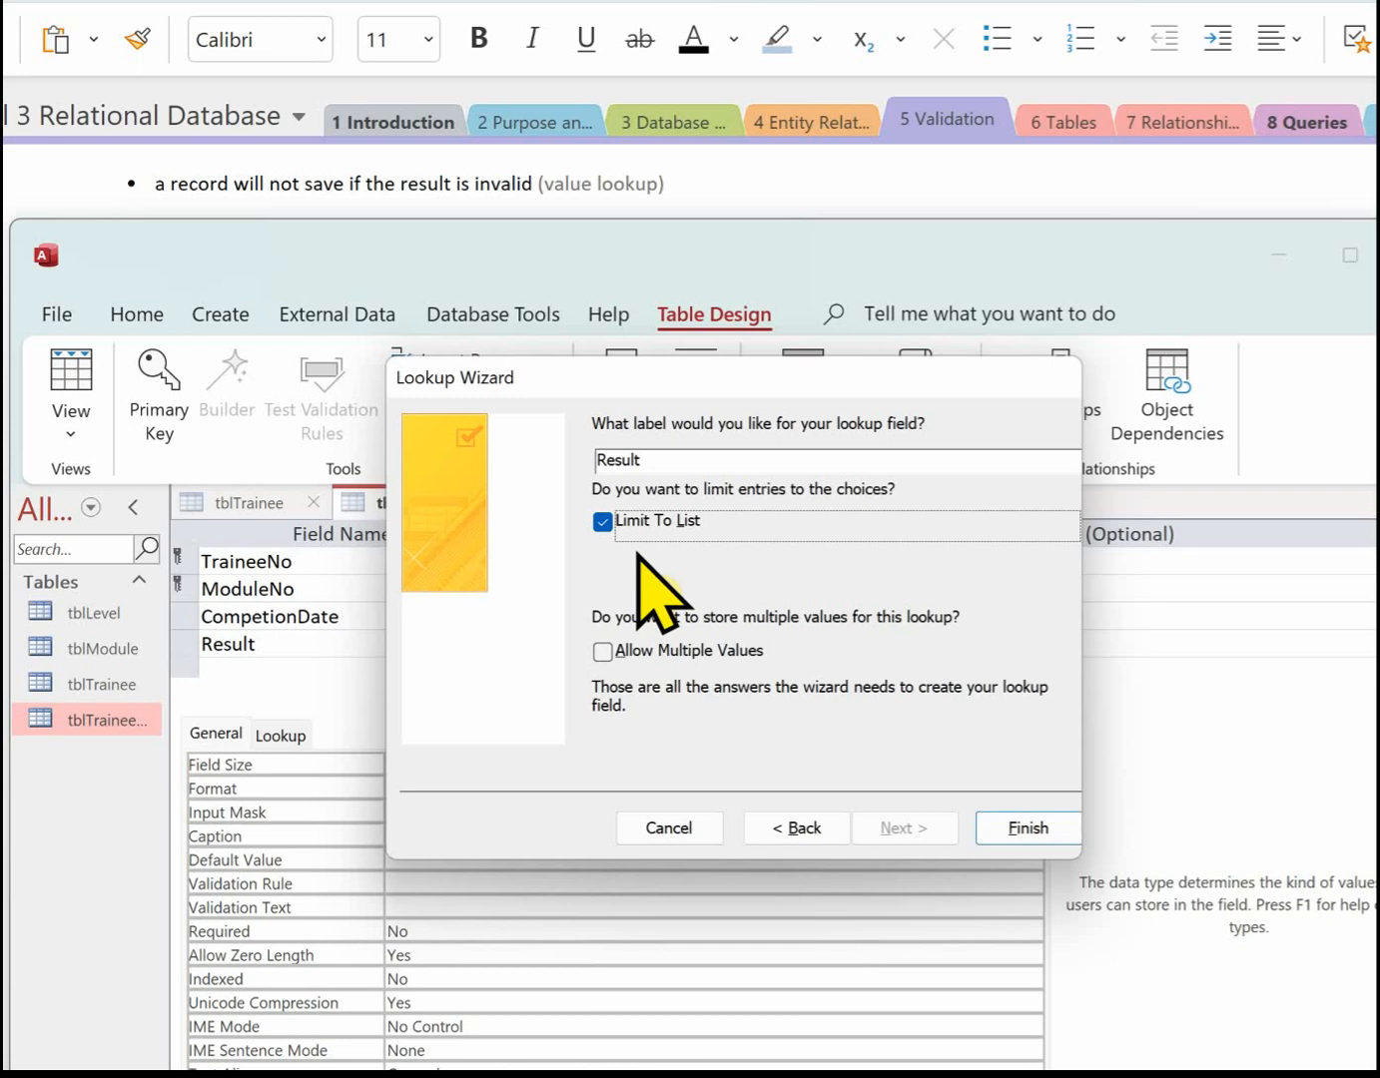
click(1038, 836)
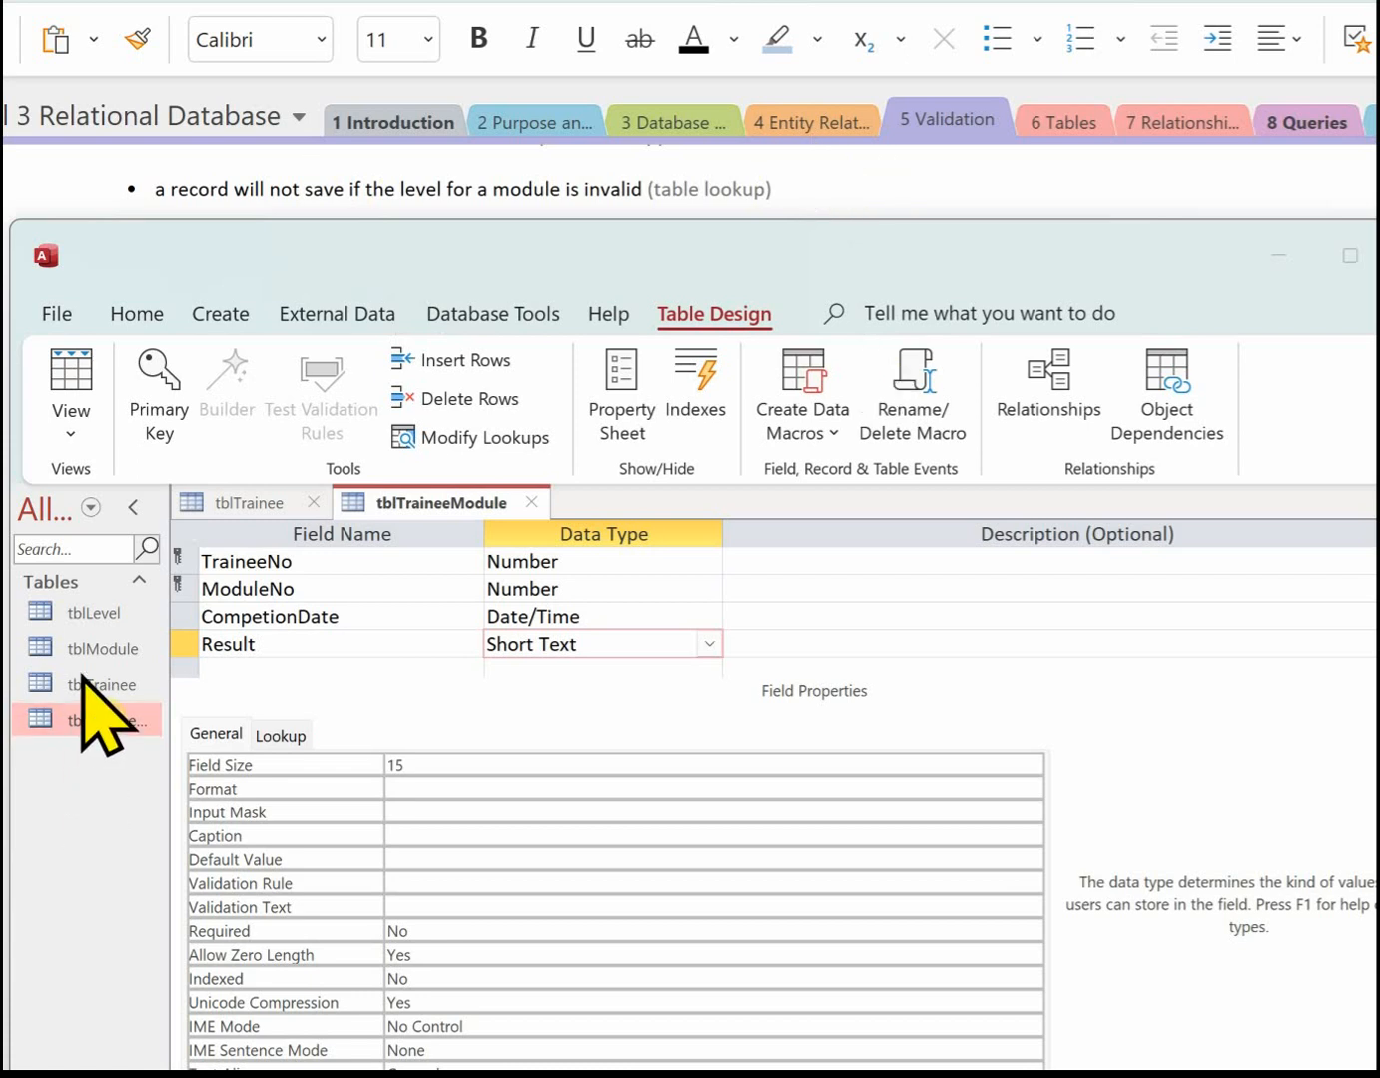
- Open tblModule in Design view and display the lookup properties of its Level field
click(114, 649)
double_click(114, 649)
click(152, 364)
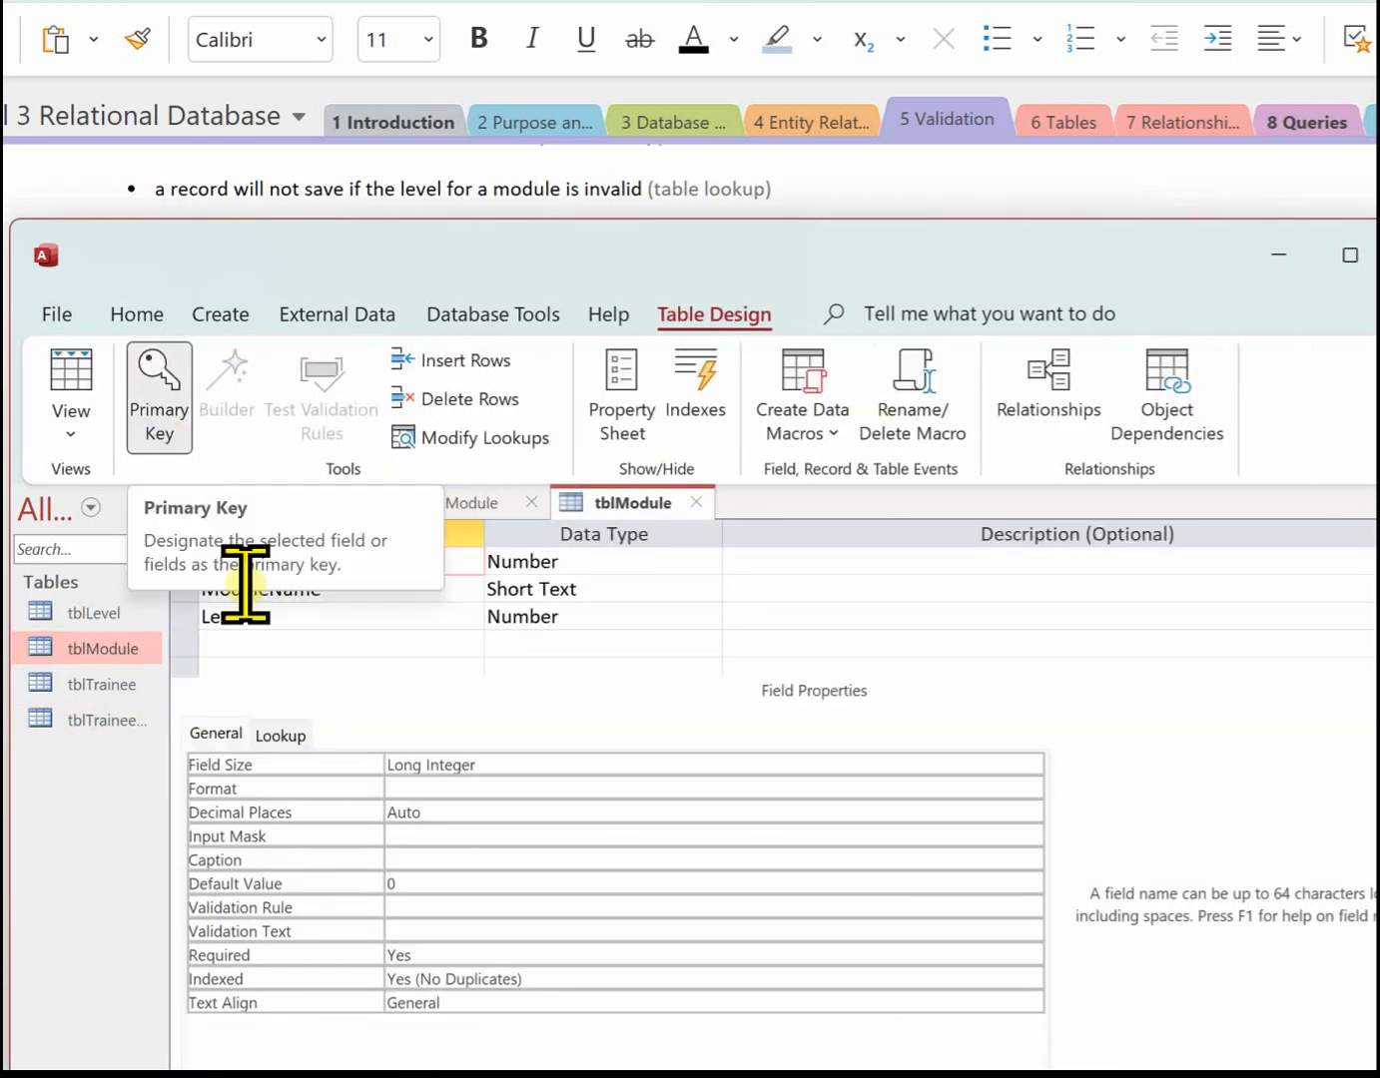
click(600, 625)
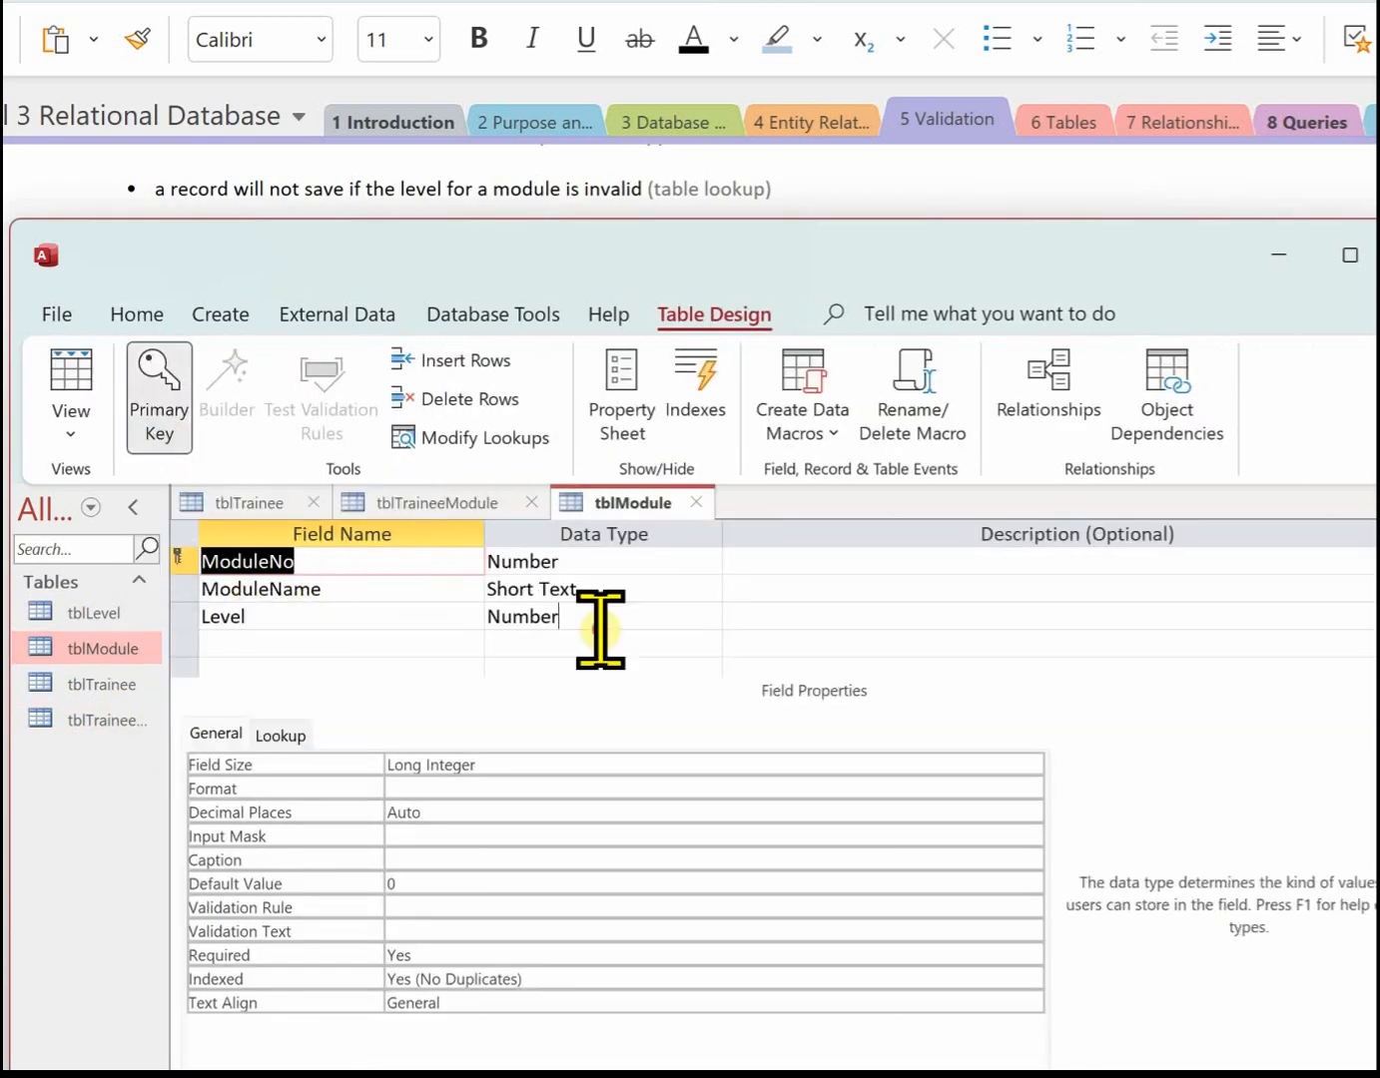
click(293, 734)
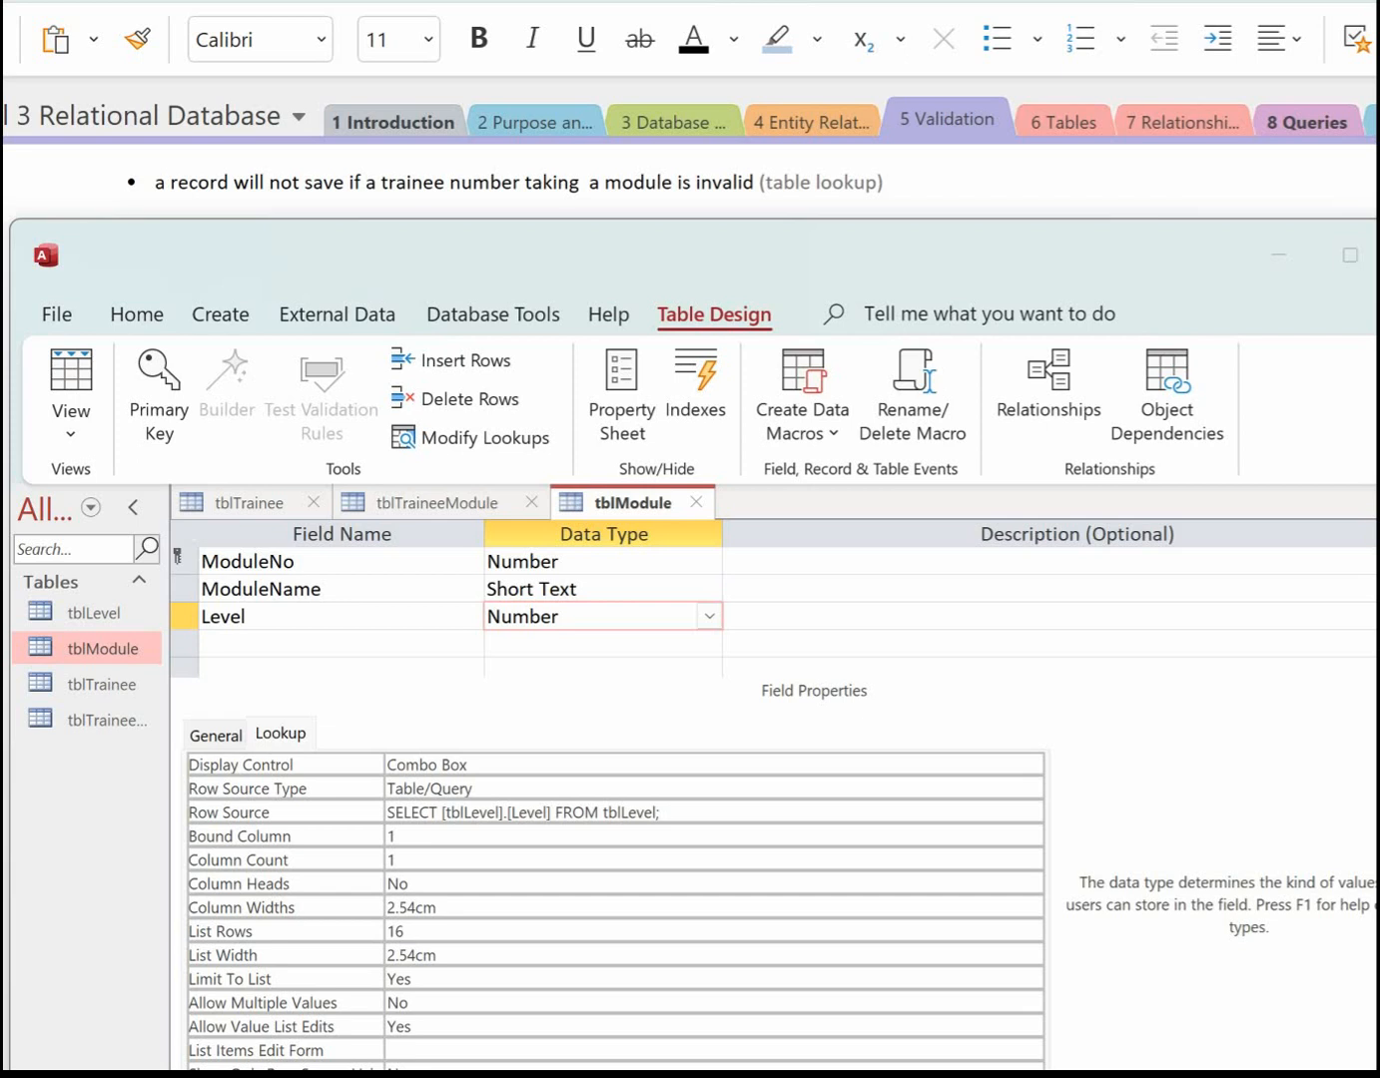
- Return to tblTraineeModule and display the lookup properties of its TraineeNo field
click(478, 504)
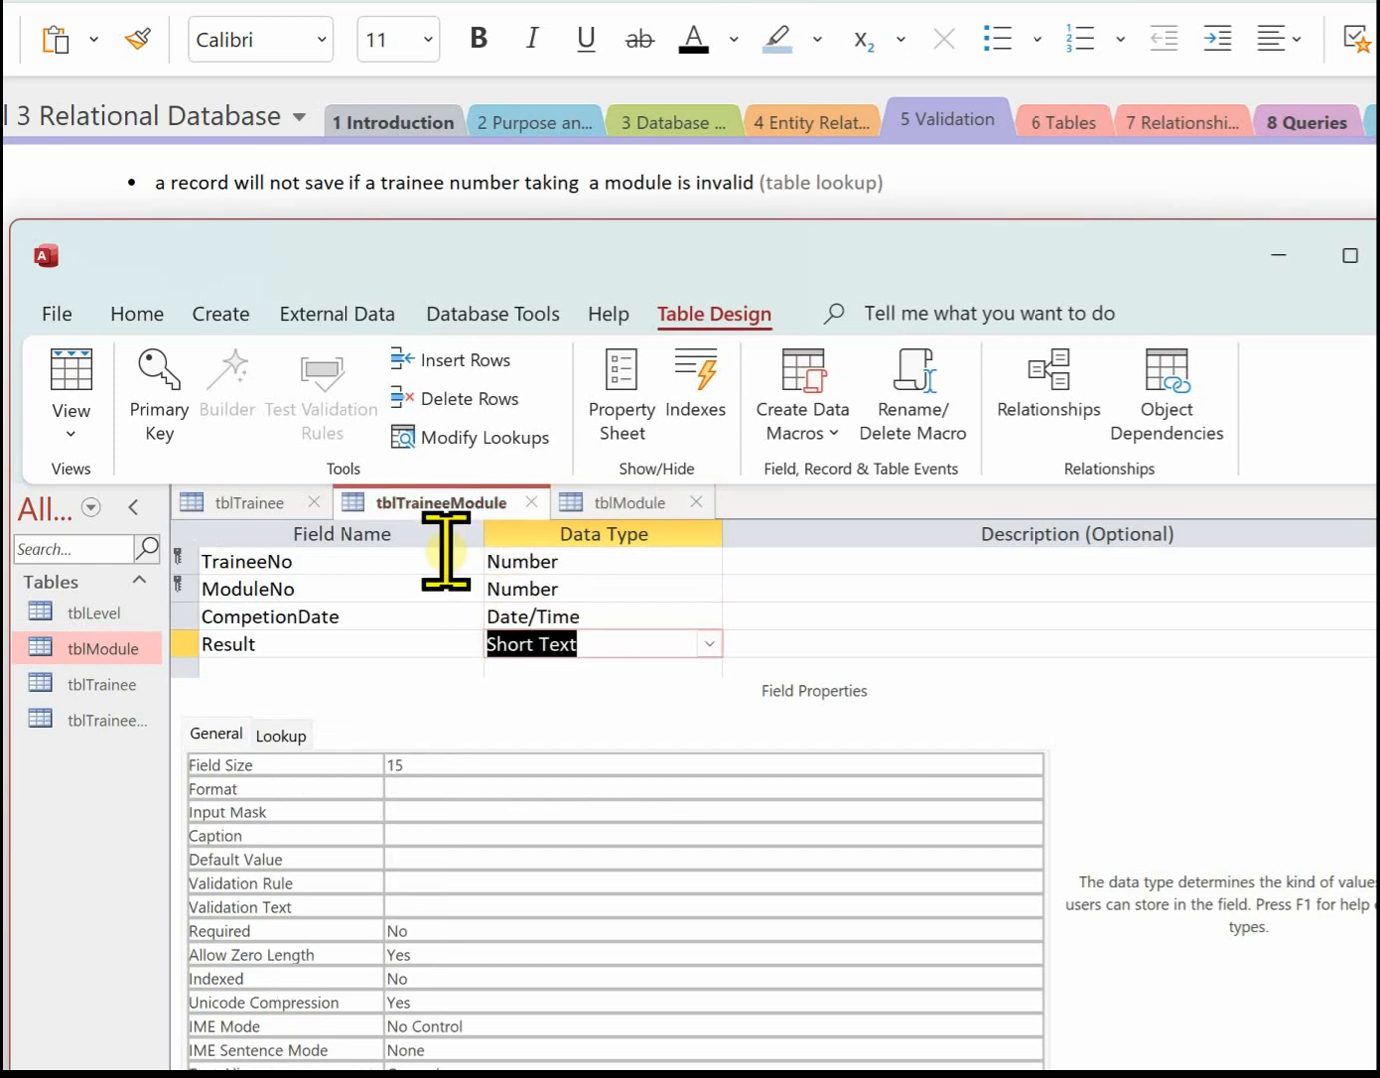
click(588, 562)
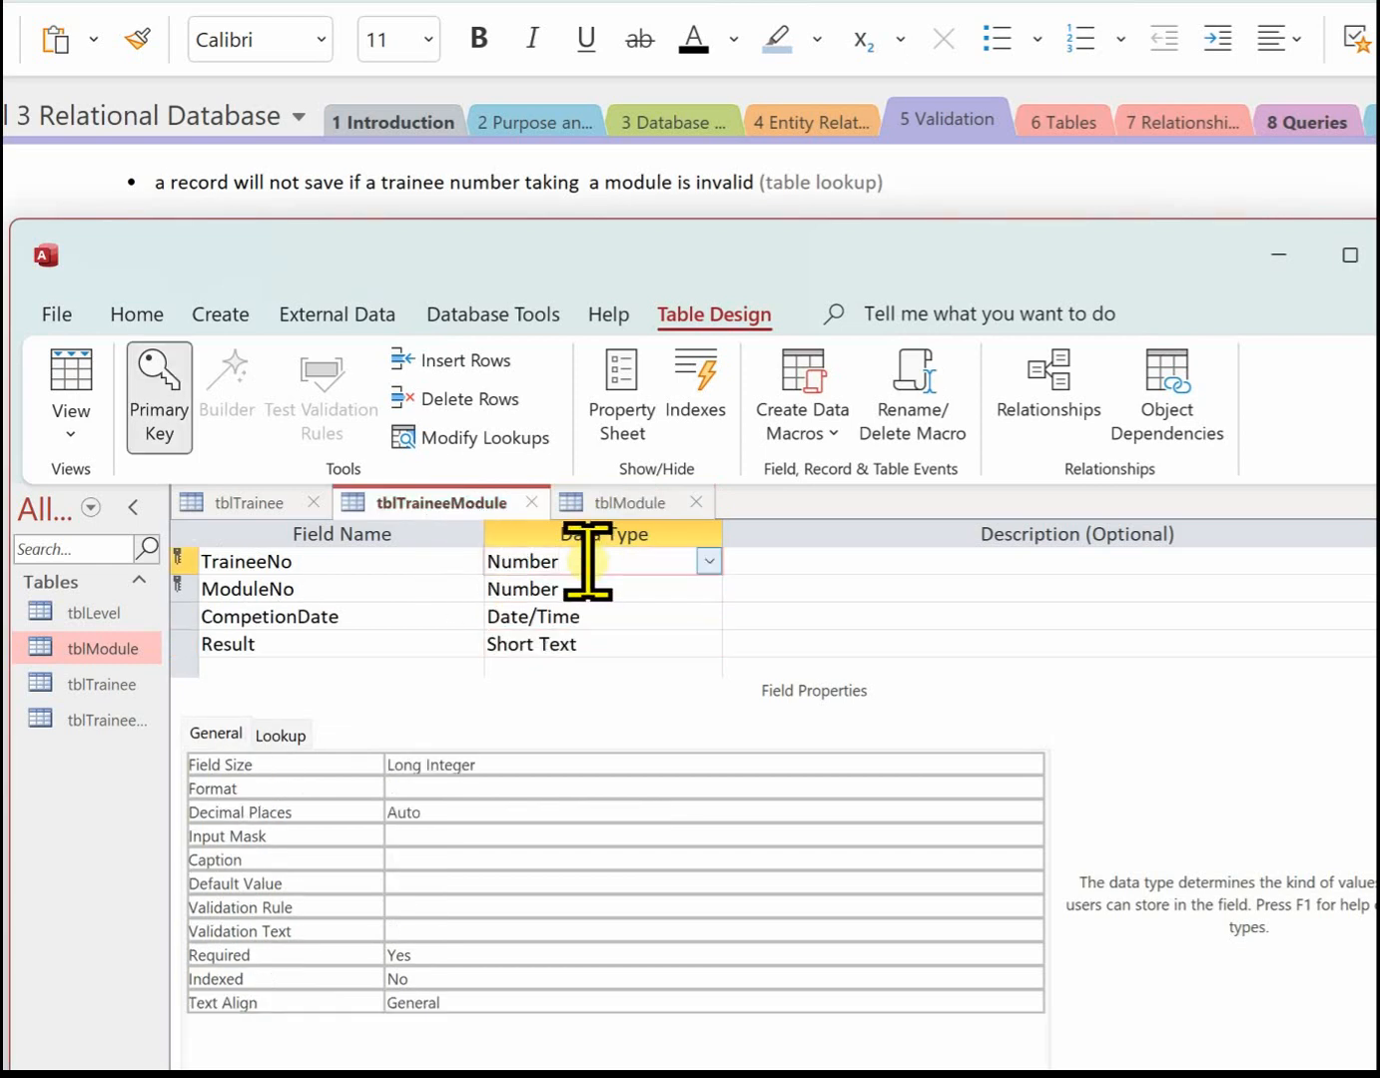
click(299, 734)
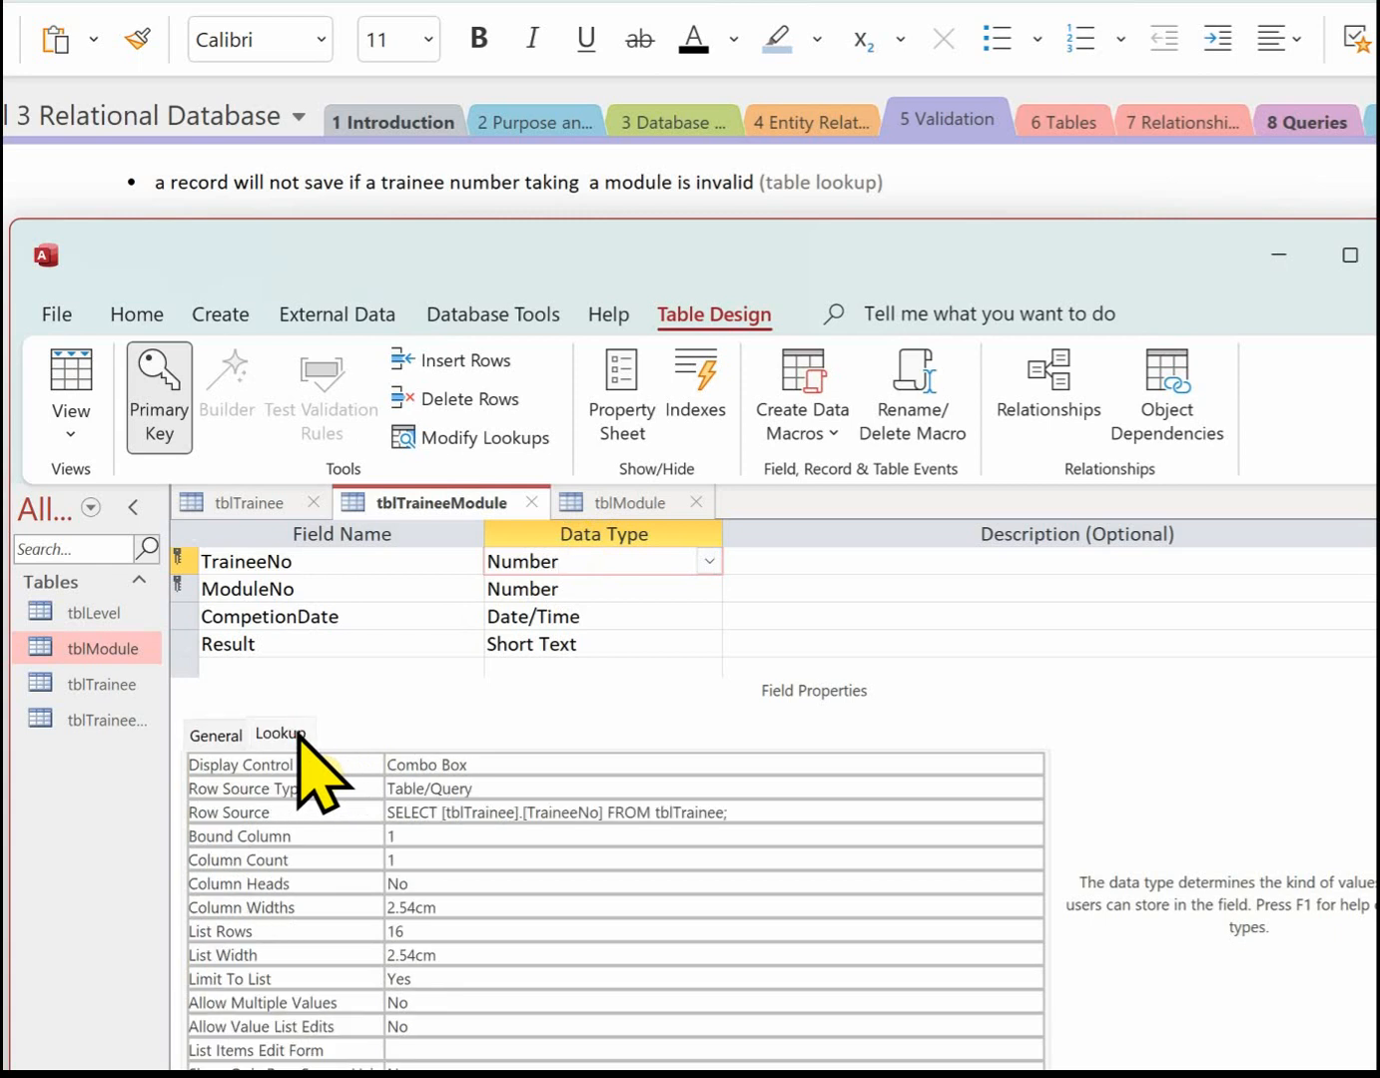